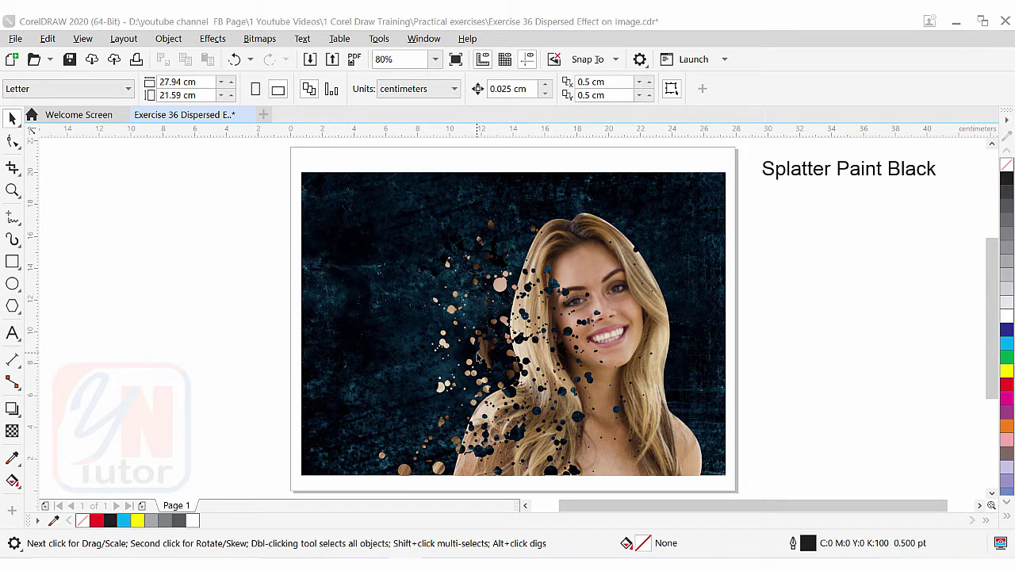
# - Move the clipped splatter portrait right of the page and give its frame a 0.5 pt black outline
pyautogui.click(610, 318)
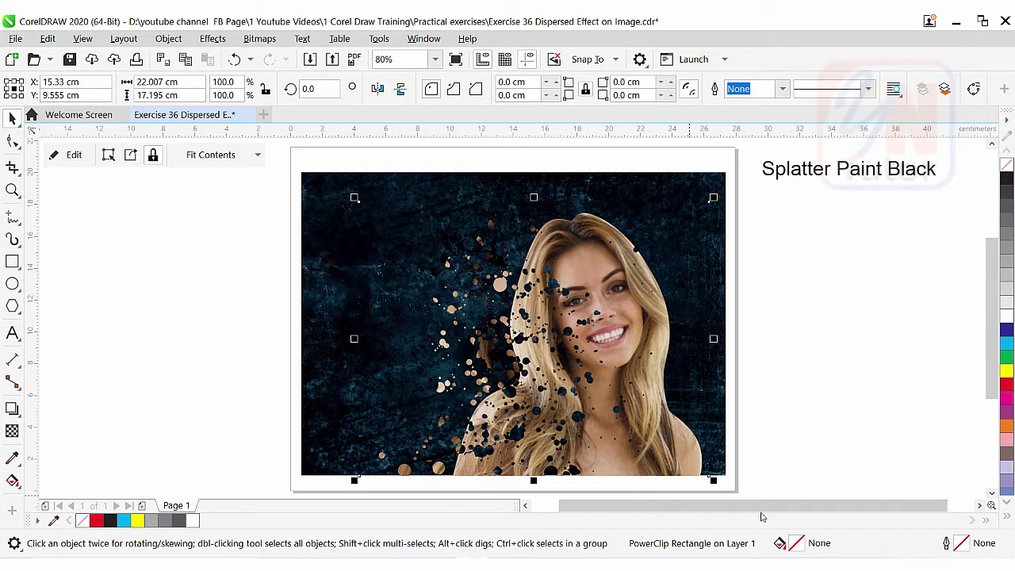
pyautogui.click(980, 506)
pyautogui.click(979, 506)
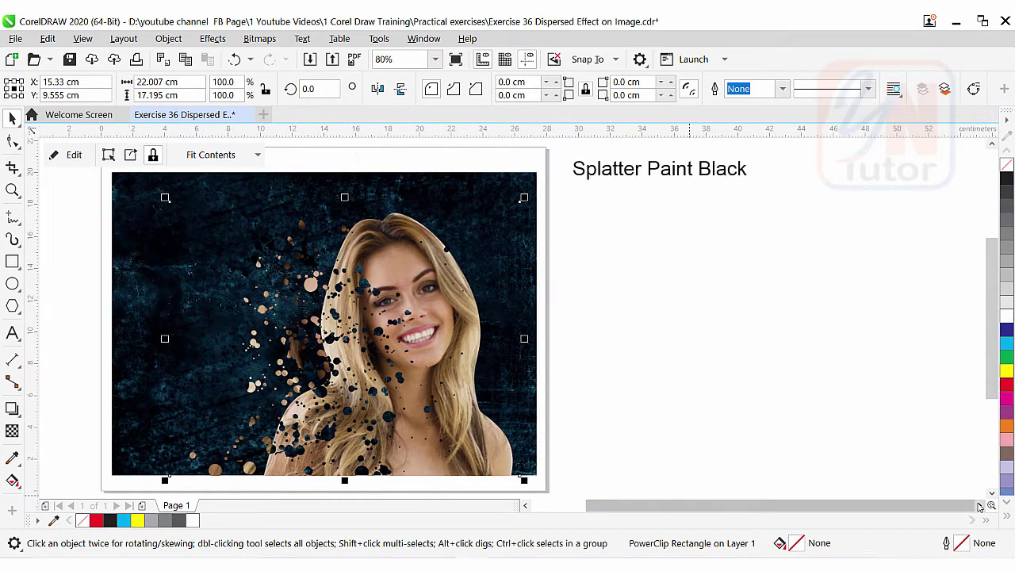
pyautogui.click(979, 506)
pyautogui.moveTo(315, 292); pyautogui.dragTo(754, 290)
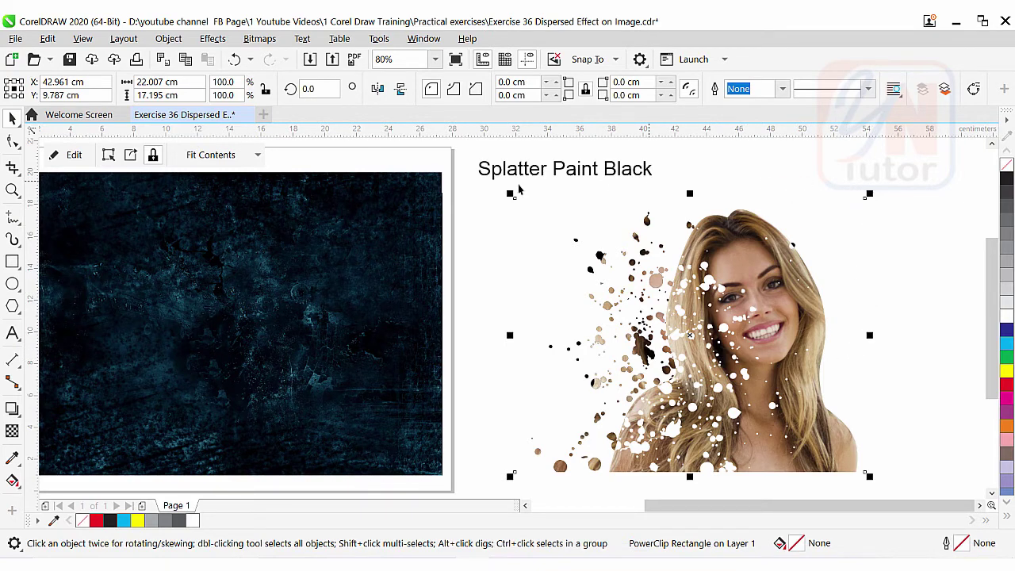
pyautogui.rightClick(1007, 184)
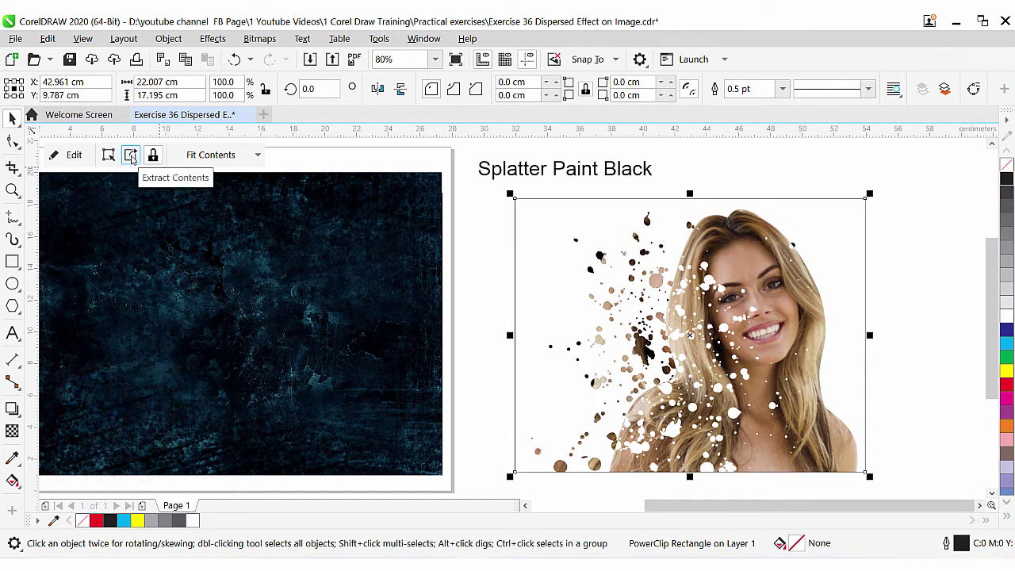
# - Extract the portrait, move the empty frame right, ungroup the portrait and shift the splatter dots left
pyautogui.click(132, 157)
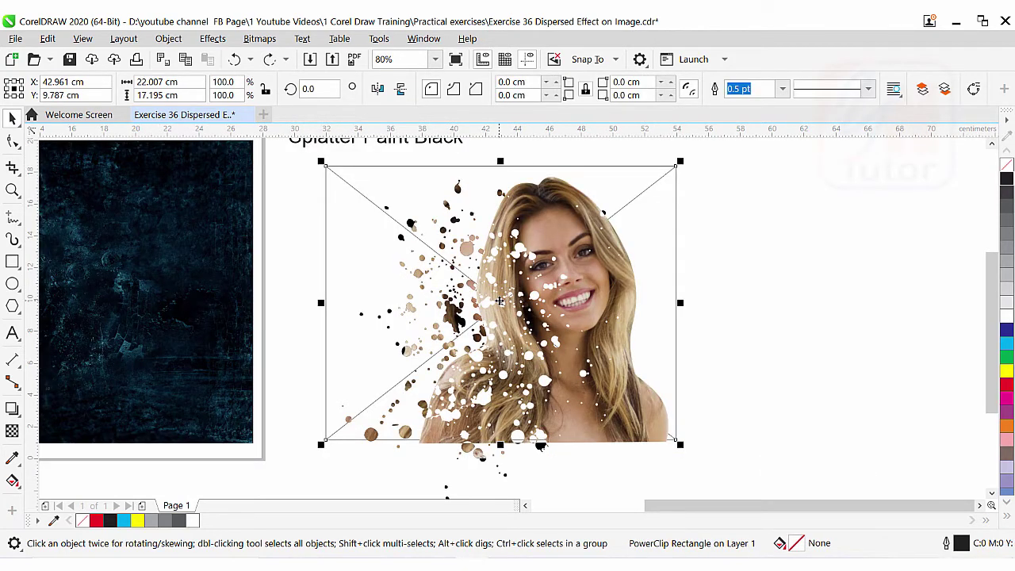
pyautogui.moveTo(499, 301); pyautogui.dragTo(882, 305)
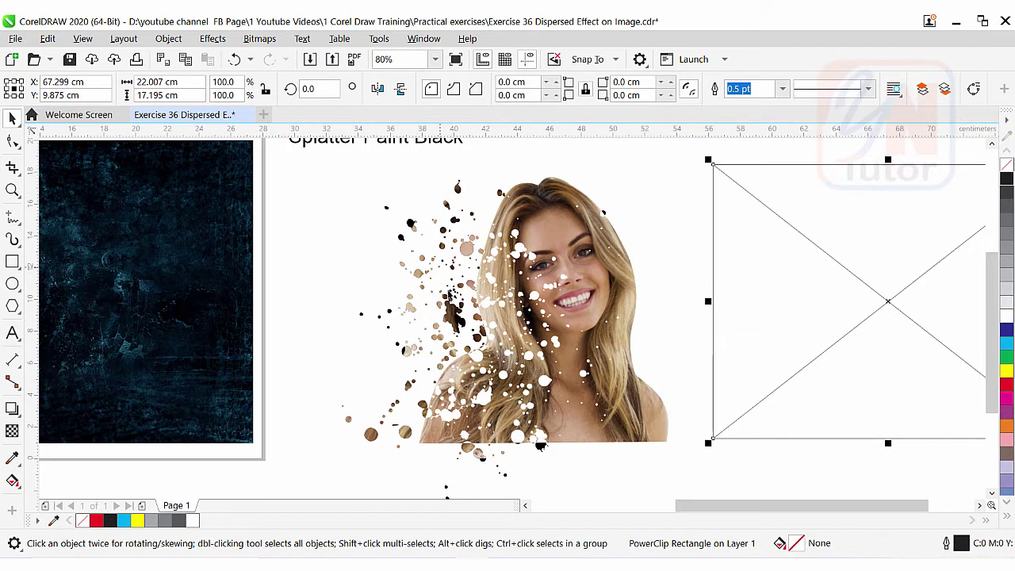
pyautogui.click(514, 207)
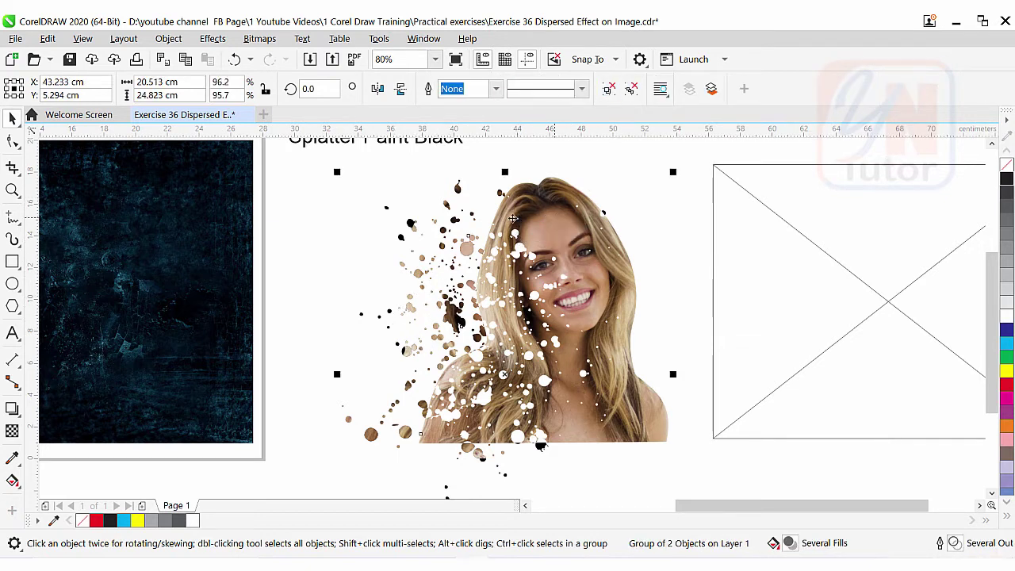
pyautogui.click(607, 88)
pyautogui.click(466, 248)
pyautogui.moveTo(466, 247); pyautogui.dragTo(402, 241)
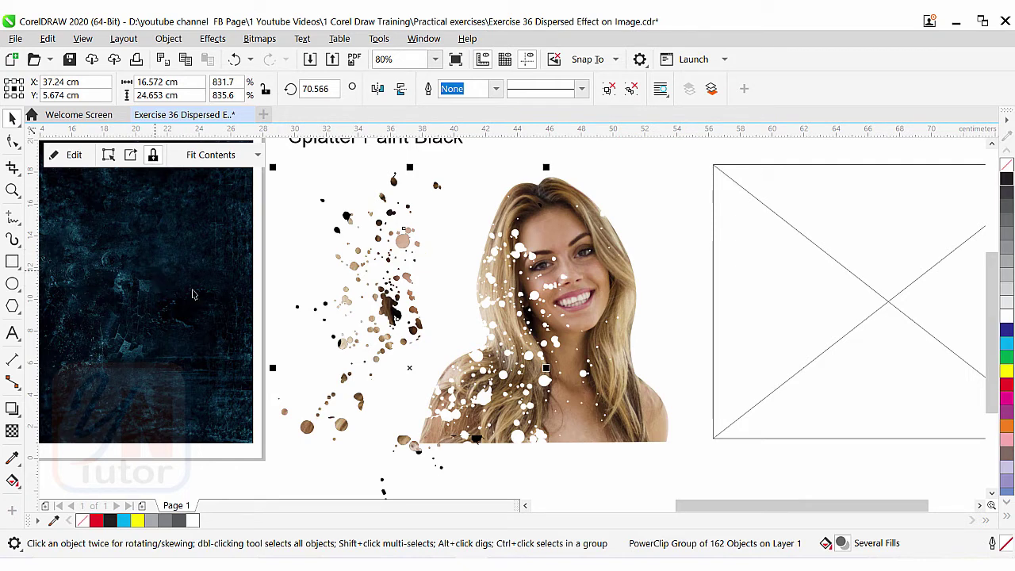
pyautogui.scroll(-3, 293, 323)
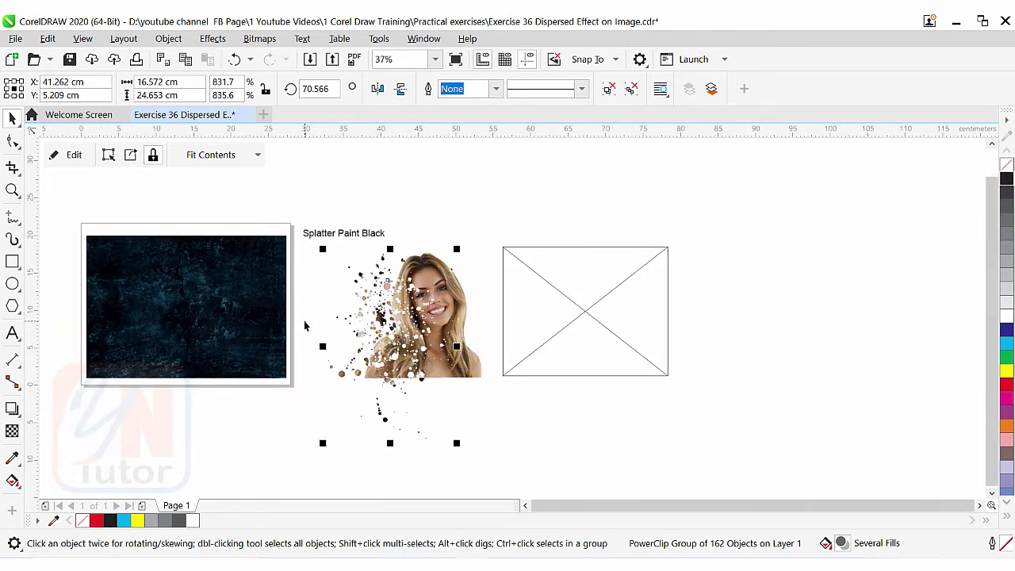
# - Undo back to the finished clipped portrait, move it right of the page, and zoom in
pyautogui.hotkey('ctrl', 'z')
pyautogui.hotkey('ctrl', 'shift', 'z')
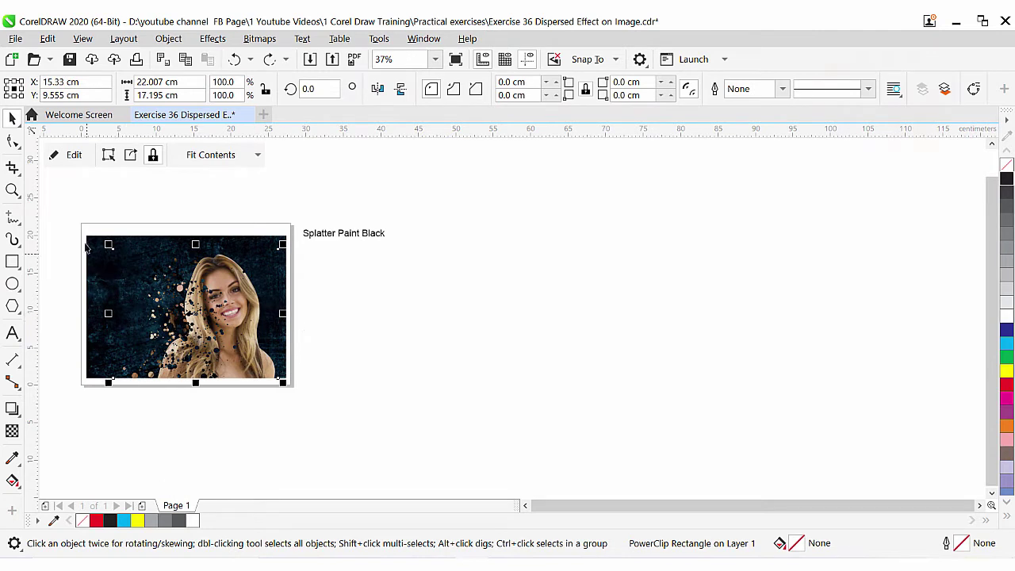
pyautogui.moveTo(78, 230); pyautogui.dragTo(306, 403)
pyautogui.moveTo(187, 303); pyautogui.dragTo(408, 318)
pyautogui.click(12, 191)
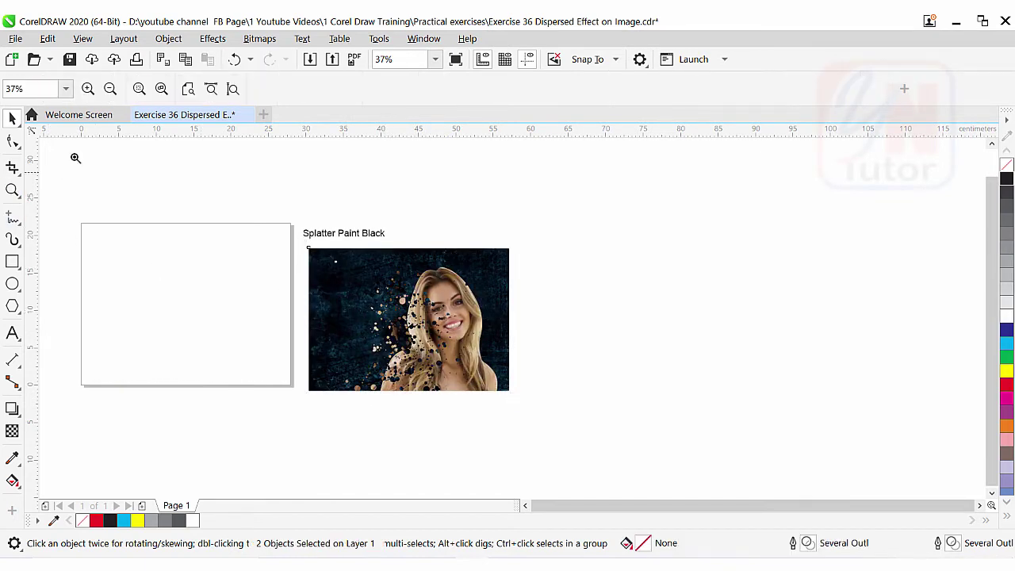
pyautogui.click(232, 89)
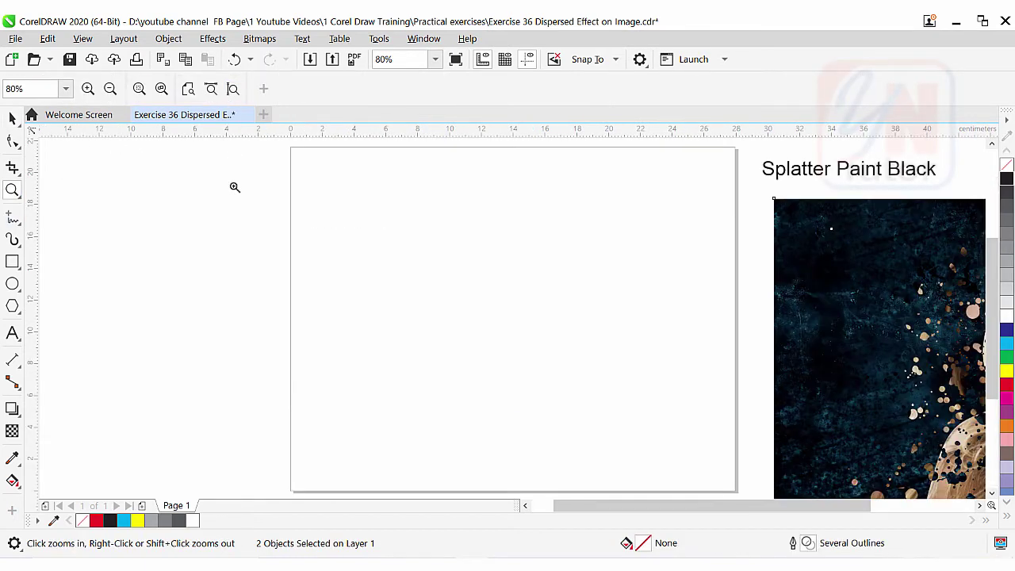
pyautogui.press('space')
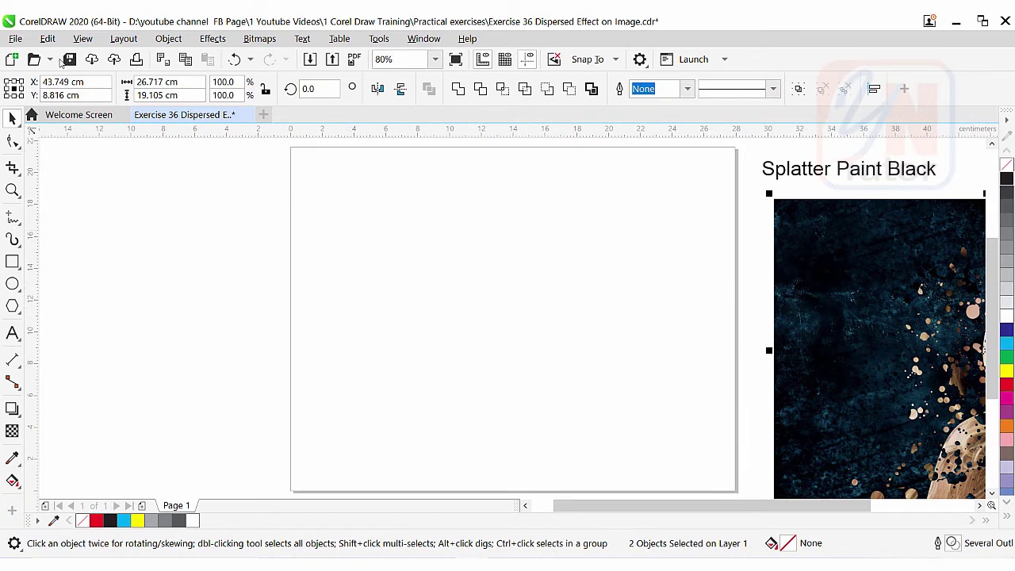
# - Import pxfuel.com (4) and paint splatter from the Free Images folder and place the splatter
pyautogui.click(15, 39)
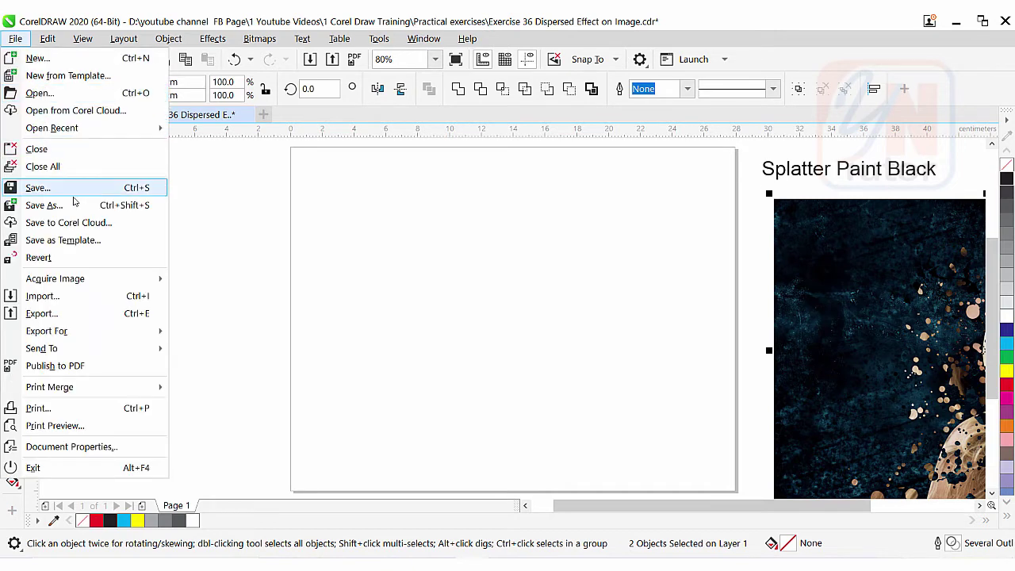
pyautogui.click(69, 299)
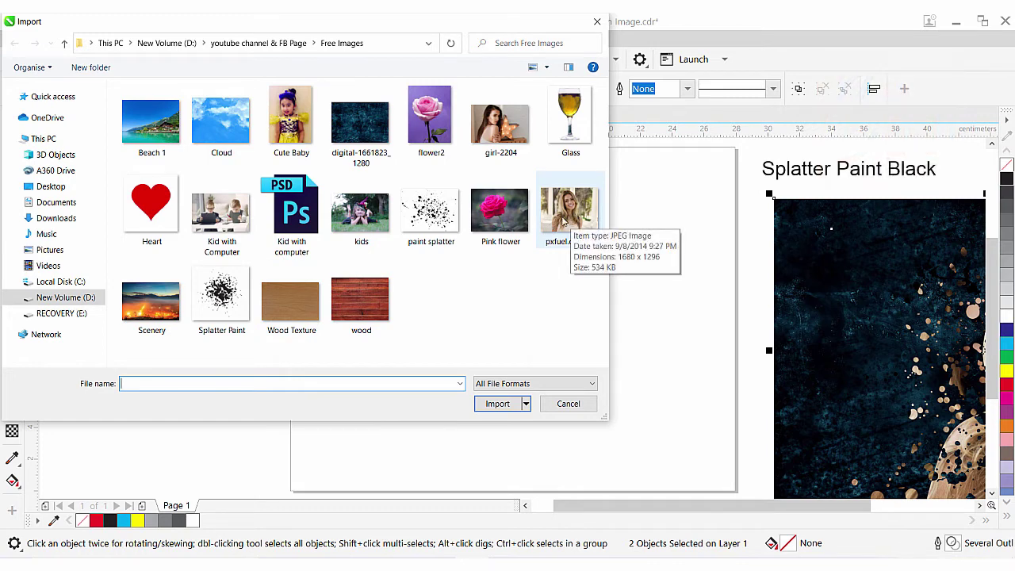
pyautogui.click(568, 213)
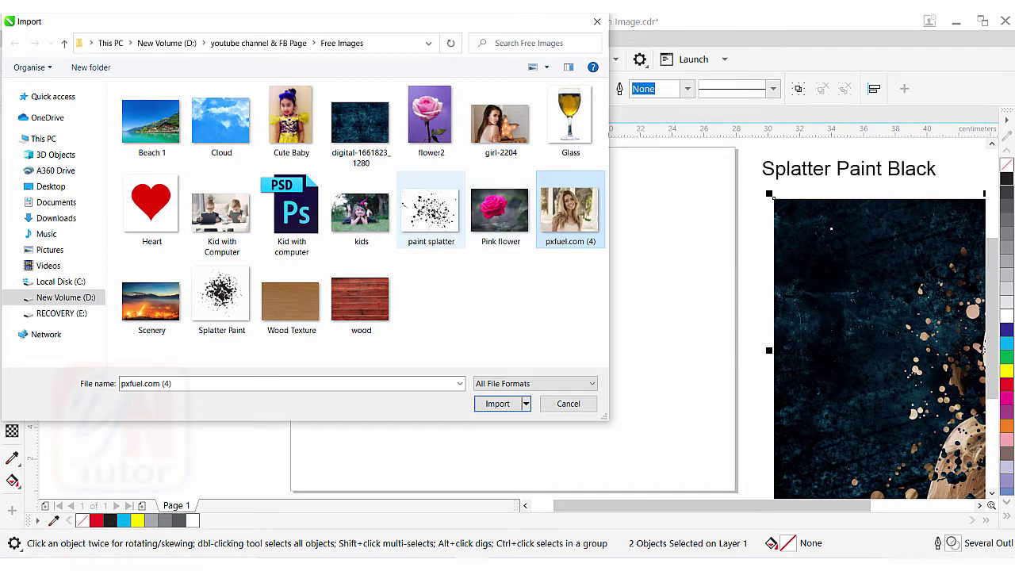
pyautogui.keyDown('ctrl'); pyautogui.click(438, 214); pyautogui.keyUp('ctrl')
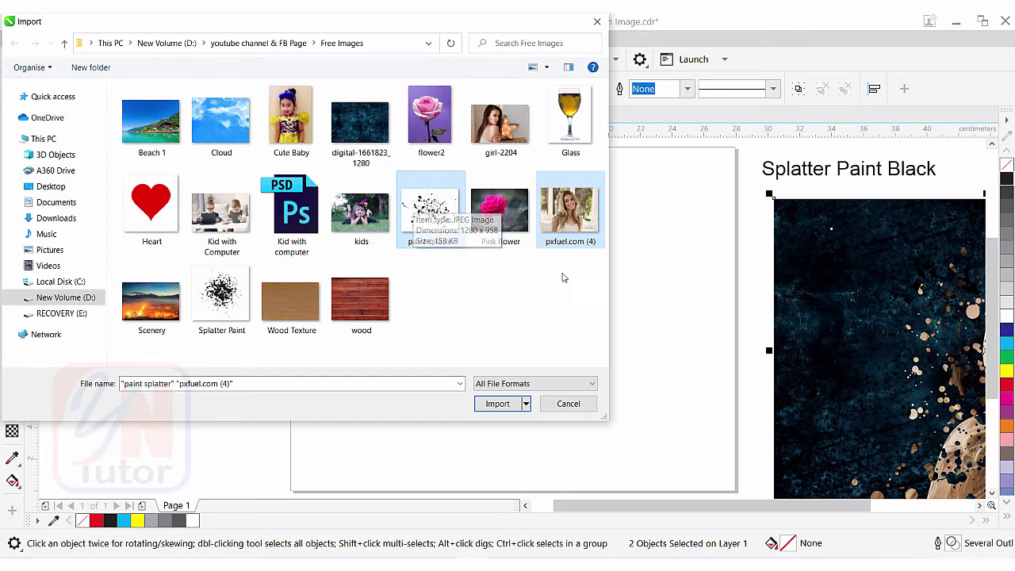
pyautogui.click(494, 406)
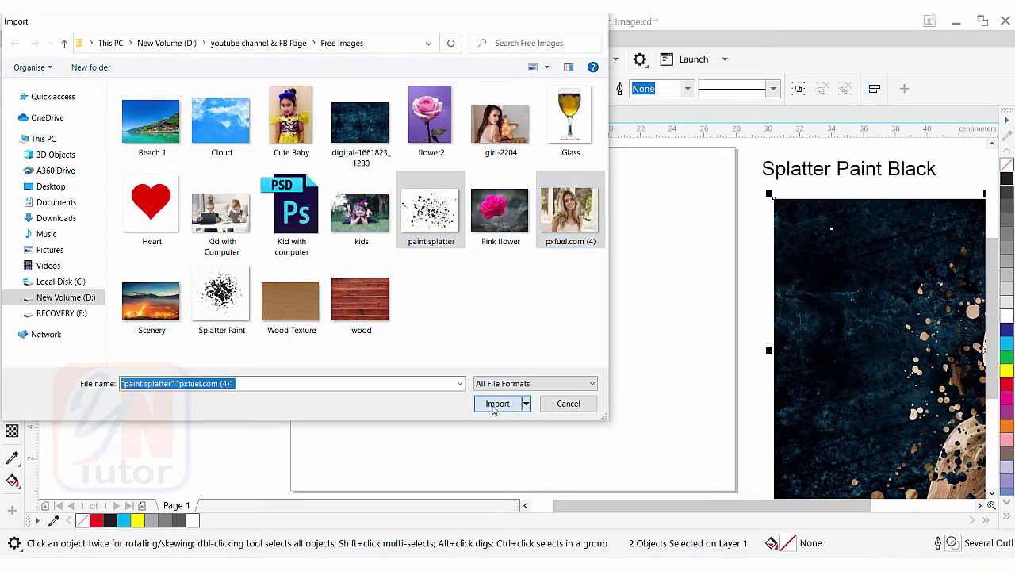
pyautogui.moveTo(324, 185); pyautogui.dragTo(663, 449)
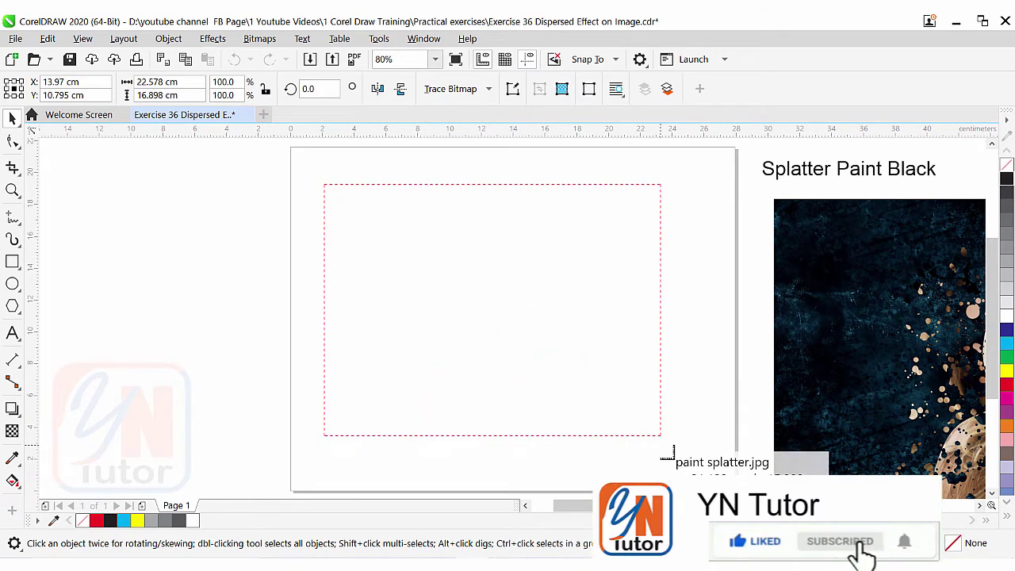
# - Place the woman's photo on the page and move the paint splatter image off to its left
pyautogui.moveTo(82, 172); pyautogui.dragTo(446, 424)
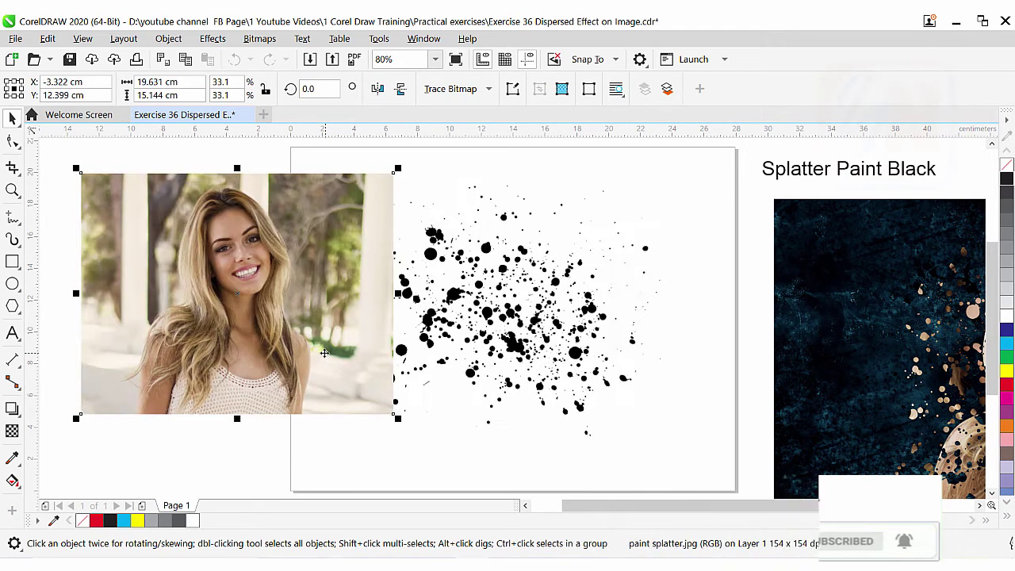
pyautogui.moveTo(245, 252); pyautogui.dragTo(651, 285)
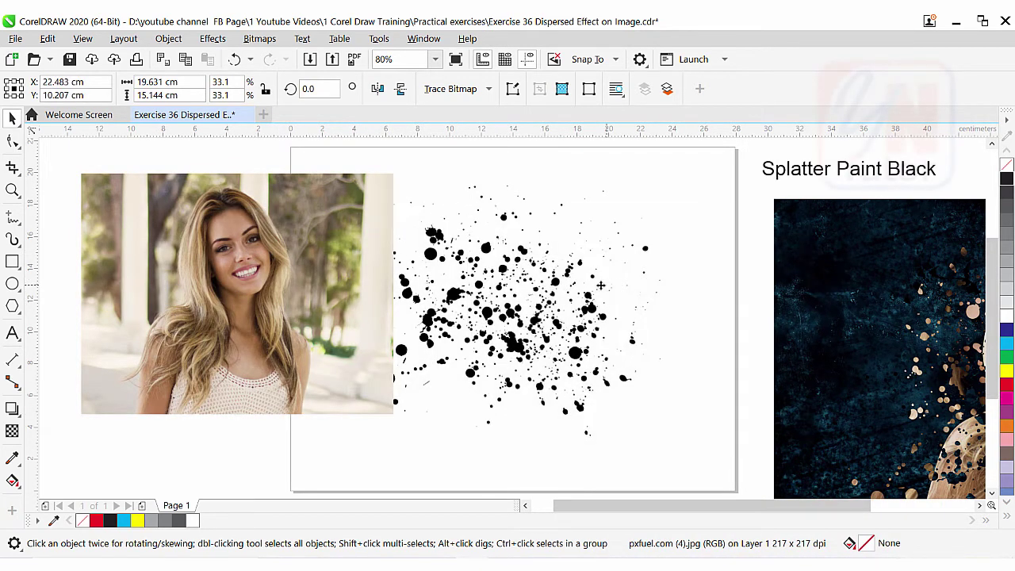
pyautogui.moveTo(447, 268)
pyautogui.mouseDown()
pyautogui.moveTo(119, 258)
pyautogui.moveTo(99, 272)
pyautogui.mouseUp()
pyautogui.moveTo(581, 314); pyautogui.dragTo(483, 306)
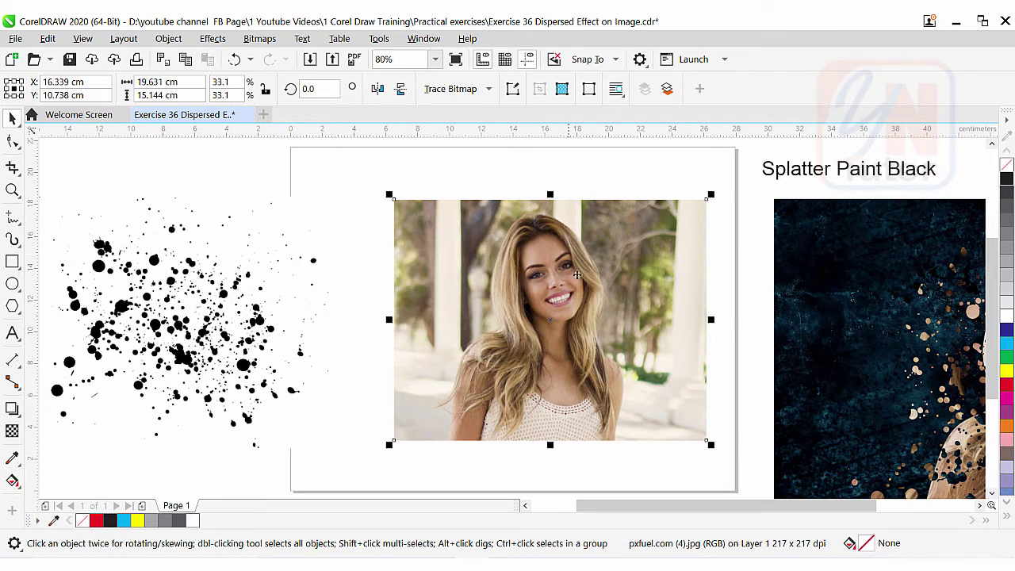
pyautogui.click(13, 220)
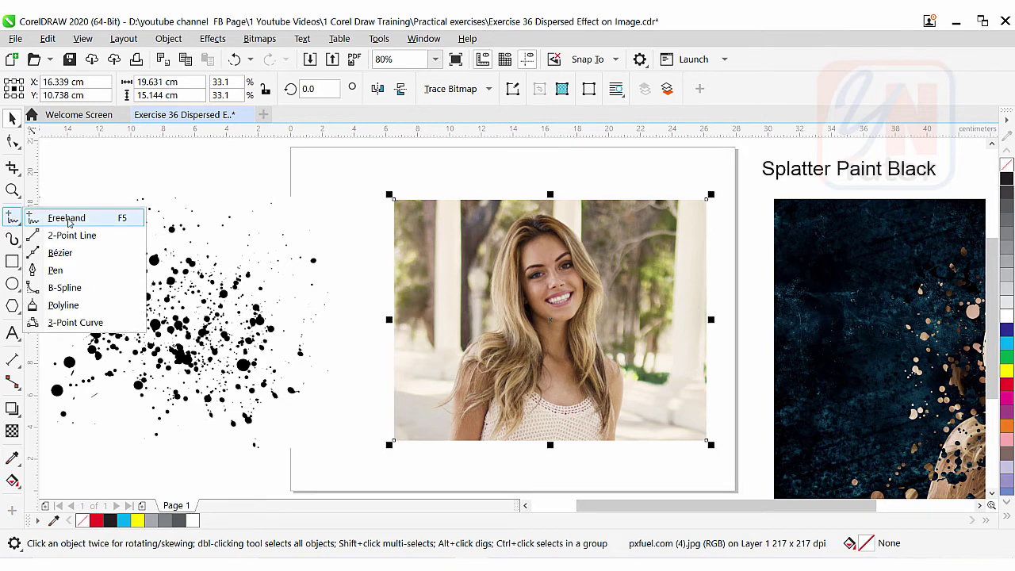
# - Start a B-spline curve tracing up the left edge of the woman's hair
pyautogui.click(65, 288)
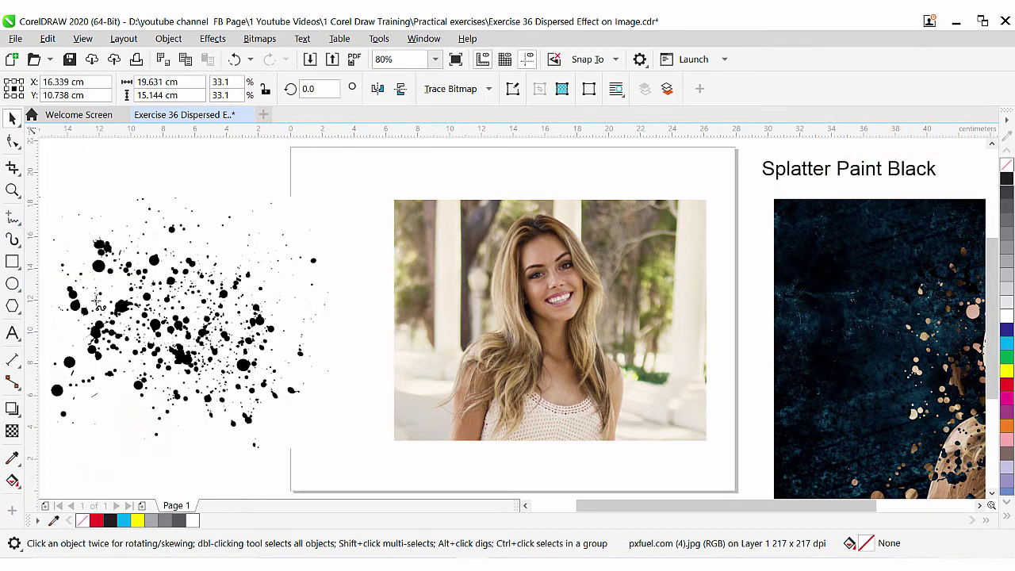
pyautogui.scroll(2, 465, 381)
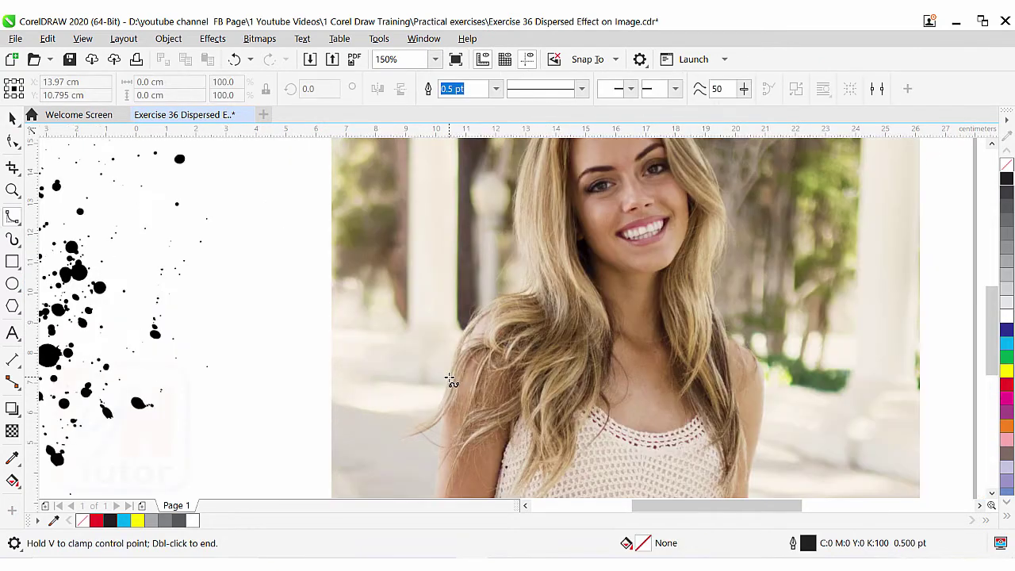
pyautogui.click(449, 369)
pyautogui.click(460, 337)
pyautogui.click(485, 307)
pyautogui.click(531, 283)
pyautogui.click(526, 244)
pyautogui.click(518, 209)
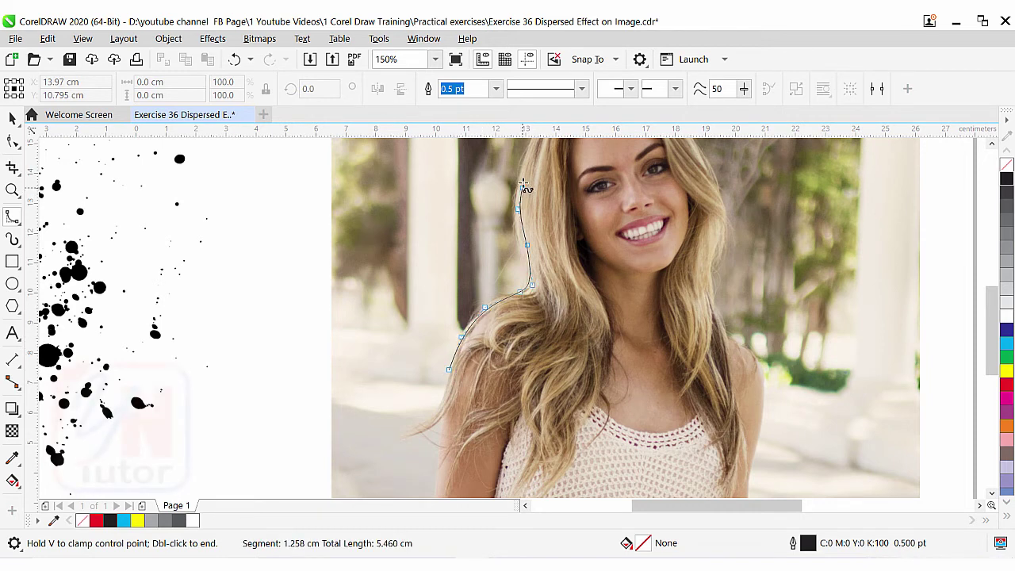
pyautogui.moveTo(524, 184); pyautogui.dragTo(426, 335)
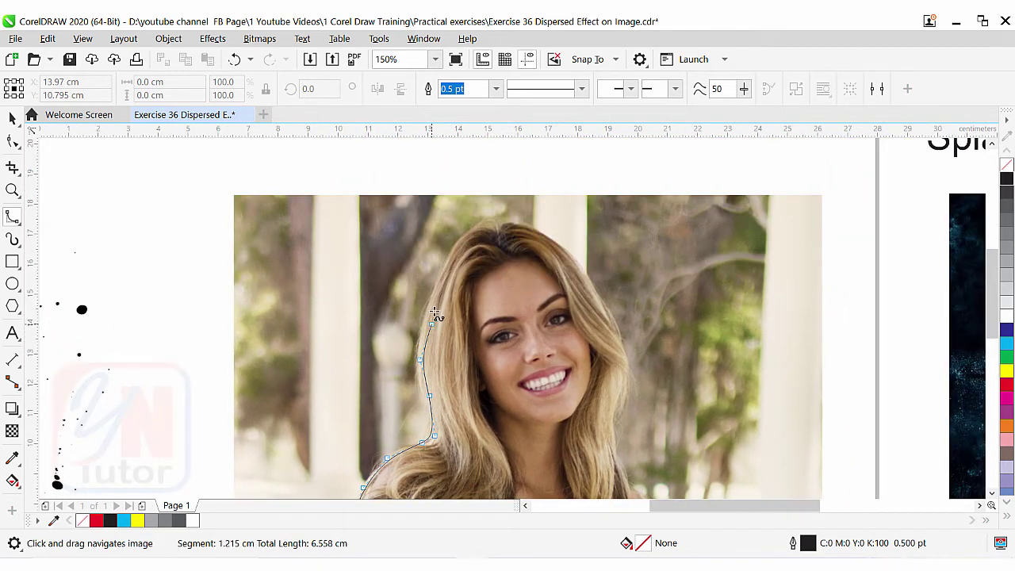
pyautogui.click(434, 297)
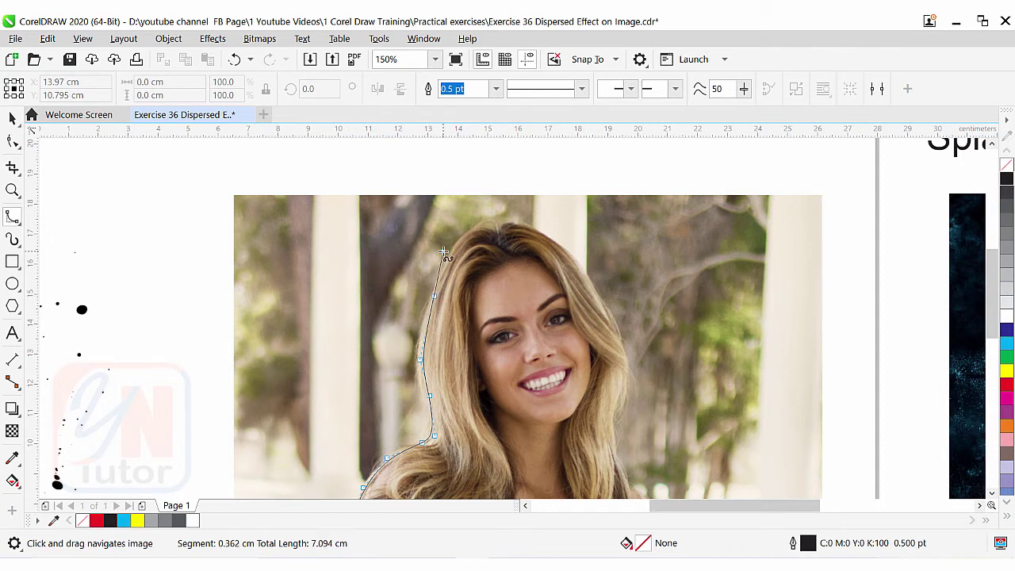
pyautogui.click(450, 248)
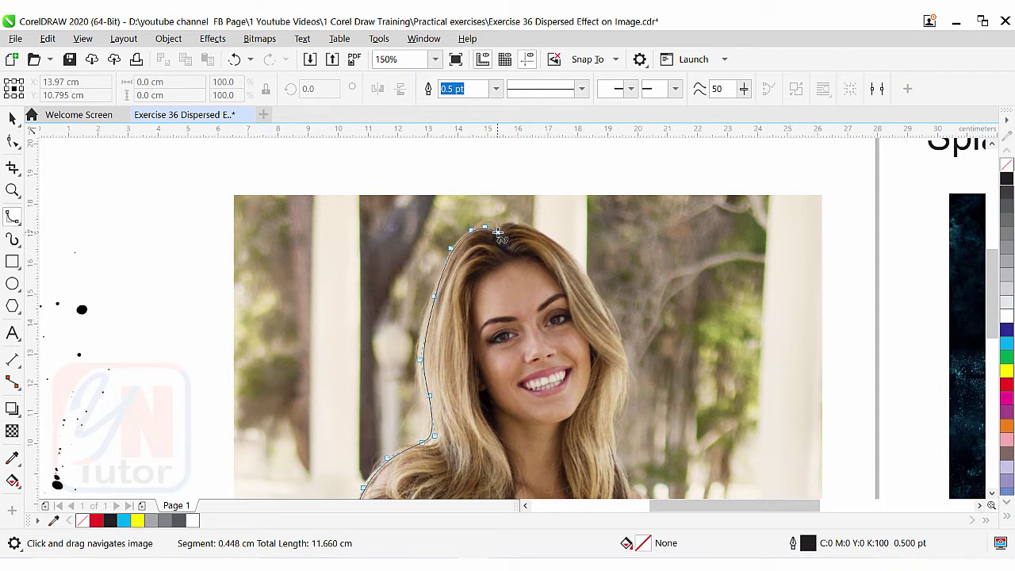
# - Continue the curve over the head and down the right side, closing it across the shoulders
pyautogui.click(497, 232)
pyautogui.click(509, 222)
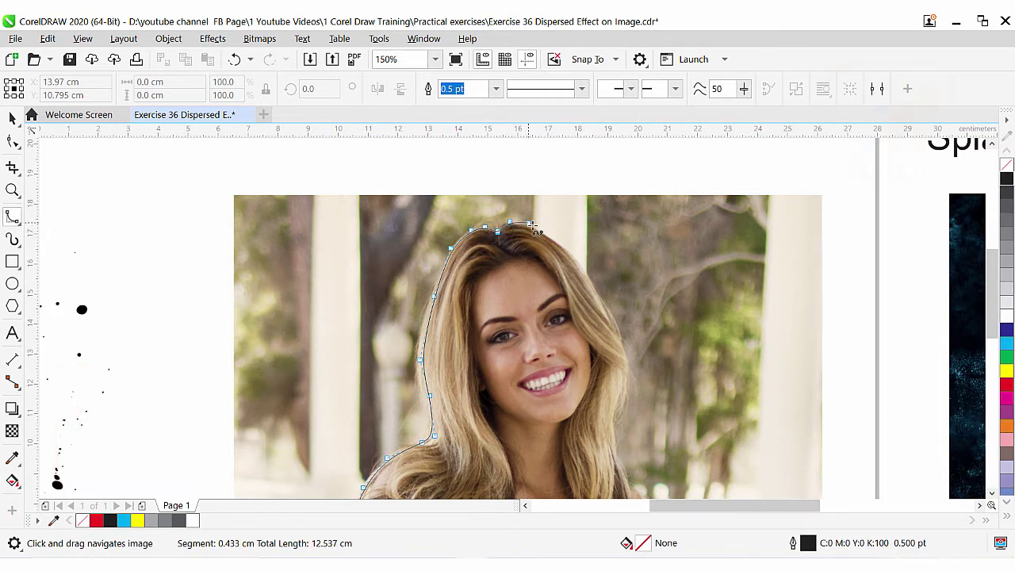
pyautogui.click(533, 227)
pyautogui.click(568, 253)
pyautogui.click(600, 286)
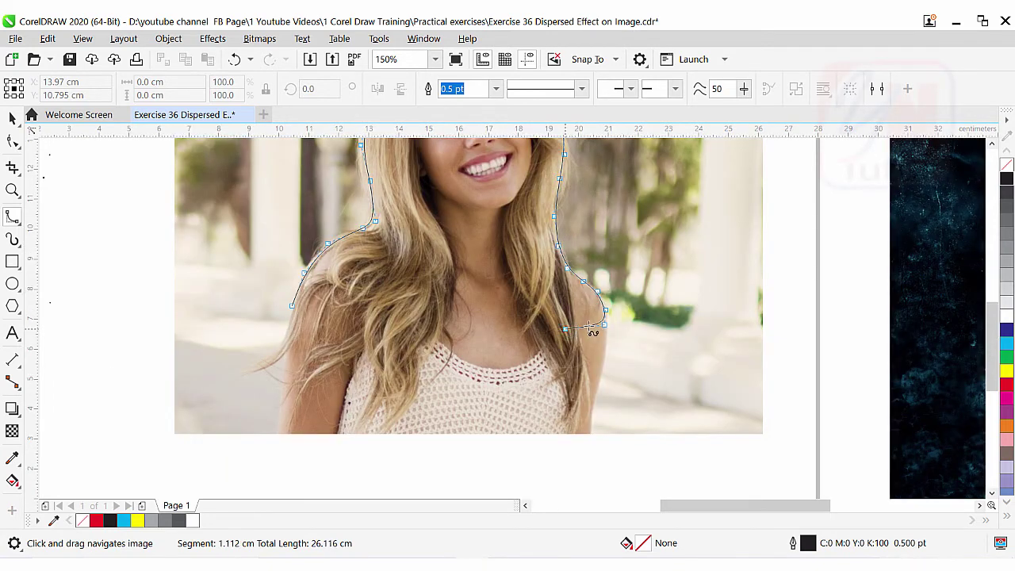
pyautogui.click(605, 325)
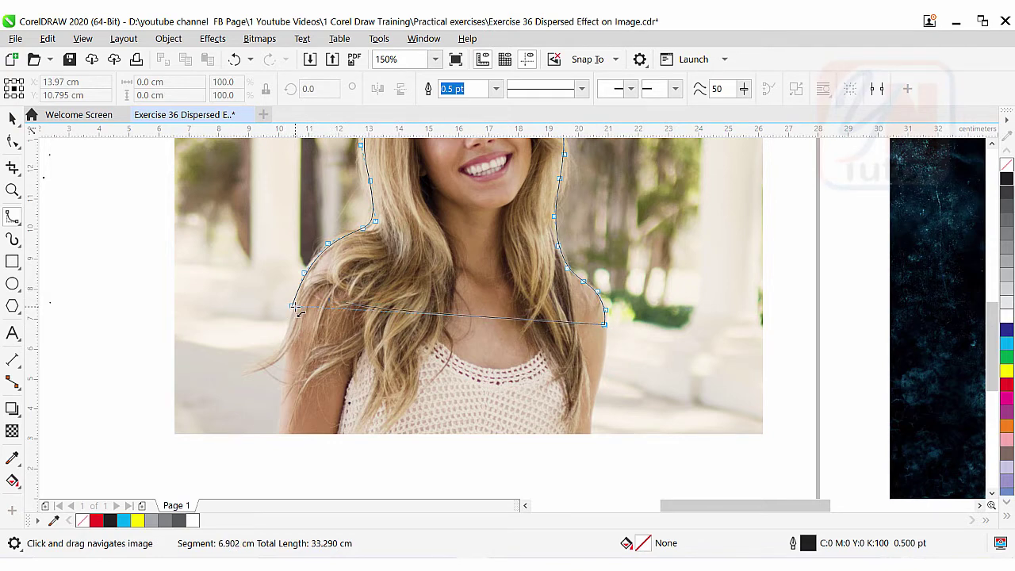
pyautogui.scroll(3, 295, 305)
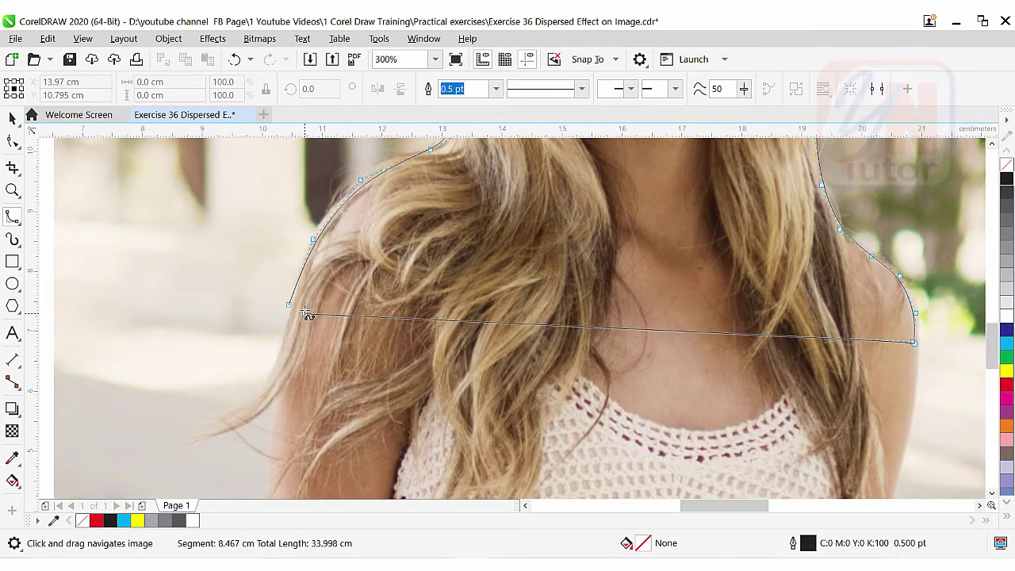
pyautogui.scroll(2, 310, 314)
pyautogui.click(278, 302)
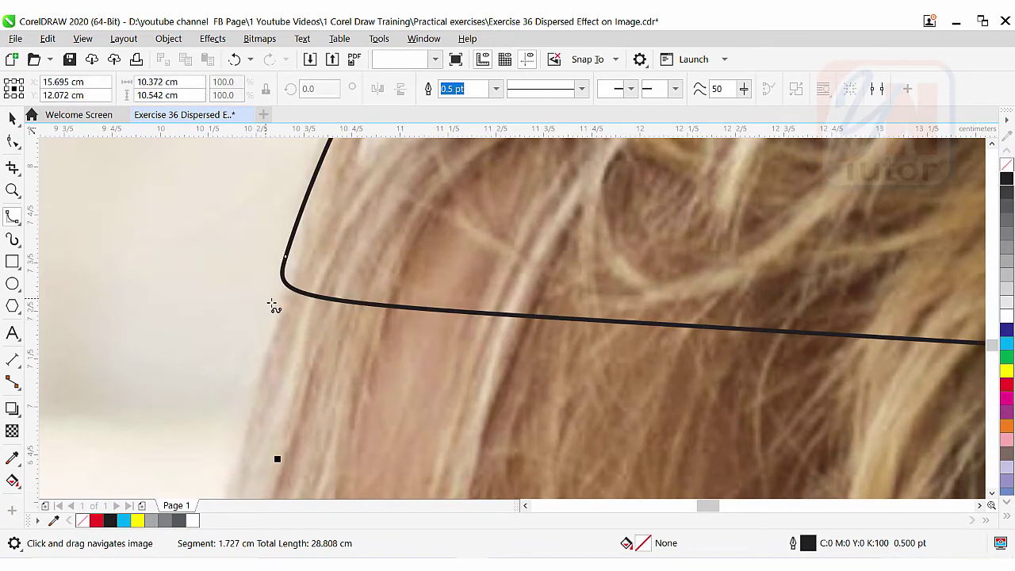
pyautogui.scroll(-3, 325, 321)
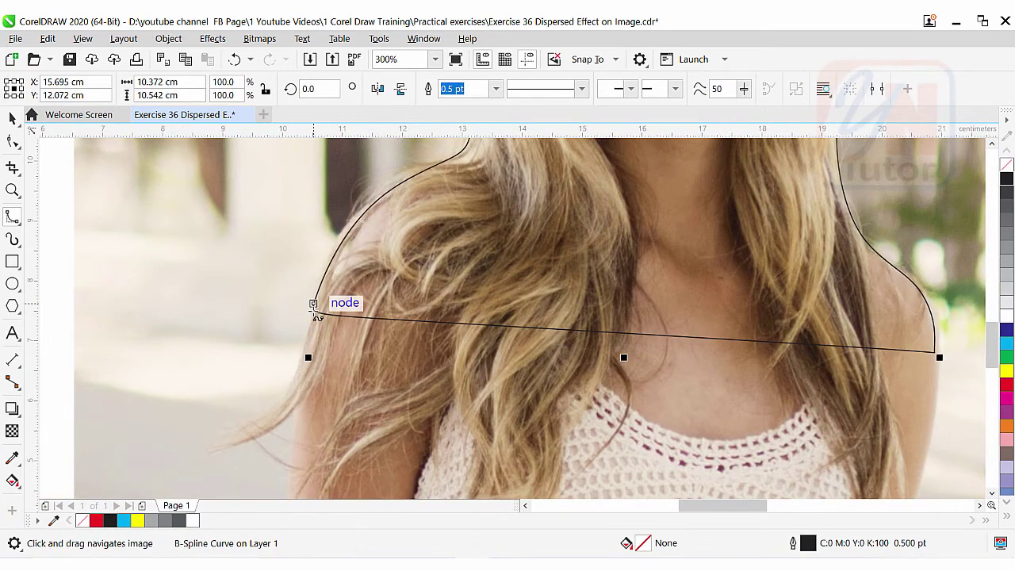
# - Add a control point with the Shape tool to sharpen and lower the curve's lower-left corner
pyautogui.click(14, 142)
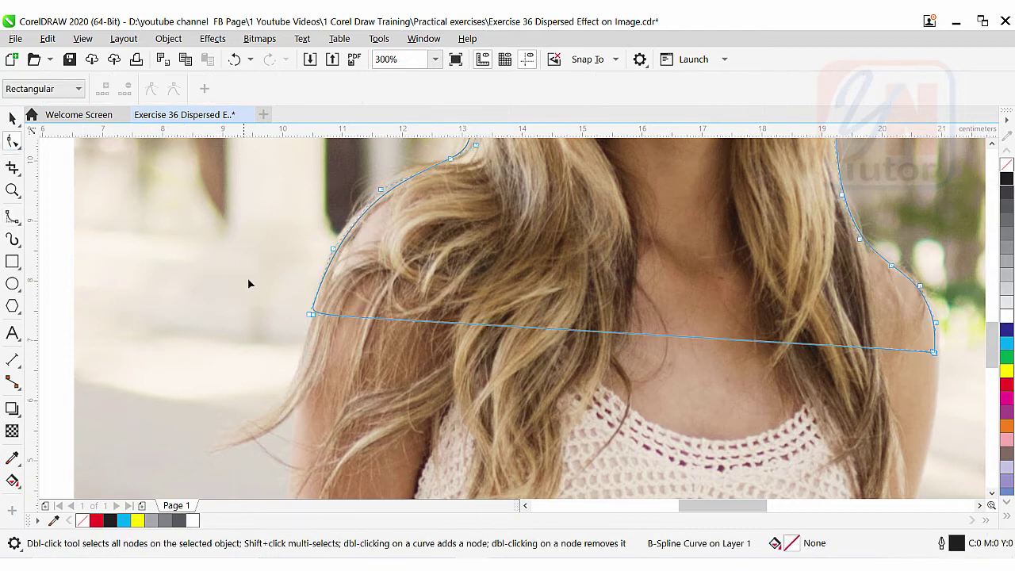
pyautogui.scroll(2, 318, 308)
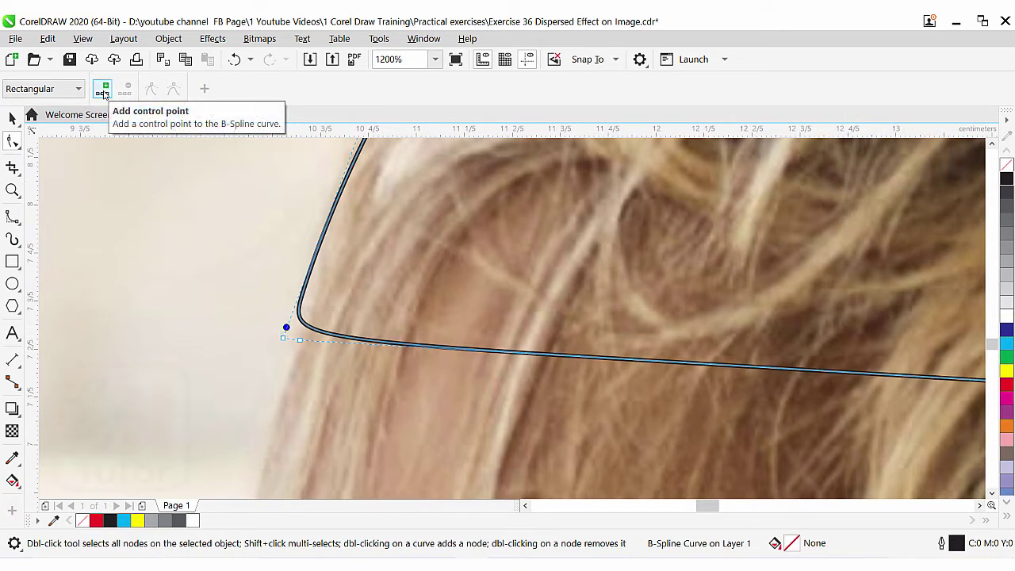
pyautogui.click(103, 92)
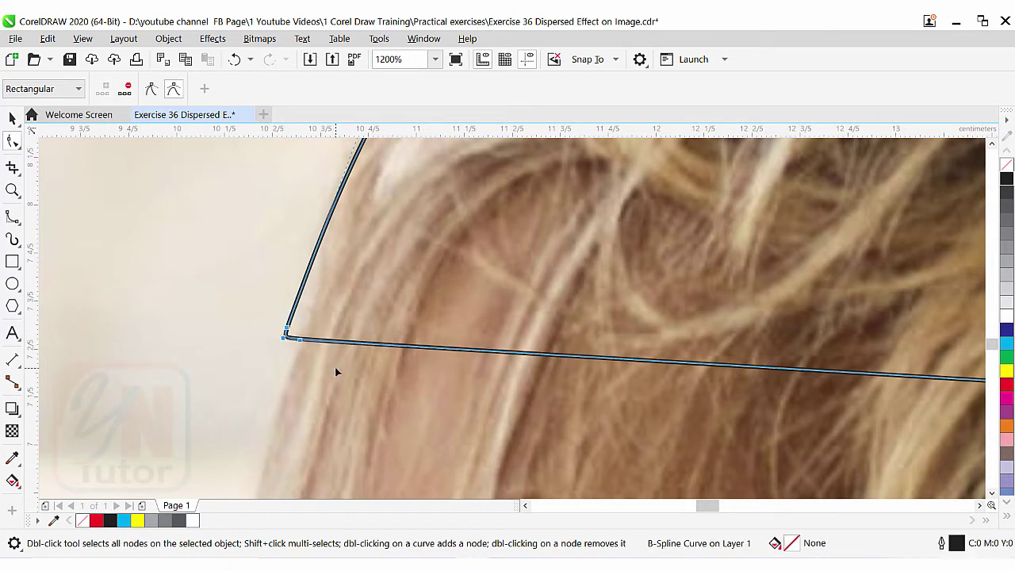
pyautogui.scroll(-1, 336, 365)
pyautogui.scroll(-1, 337, 365)
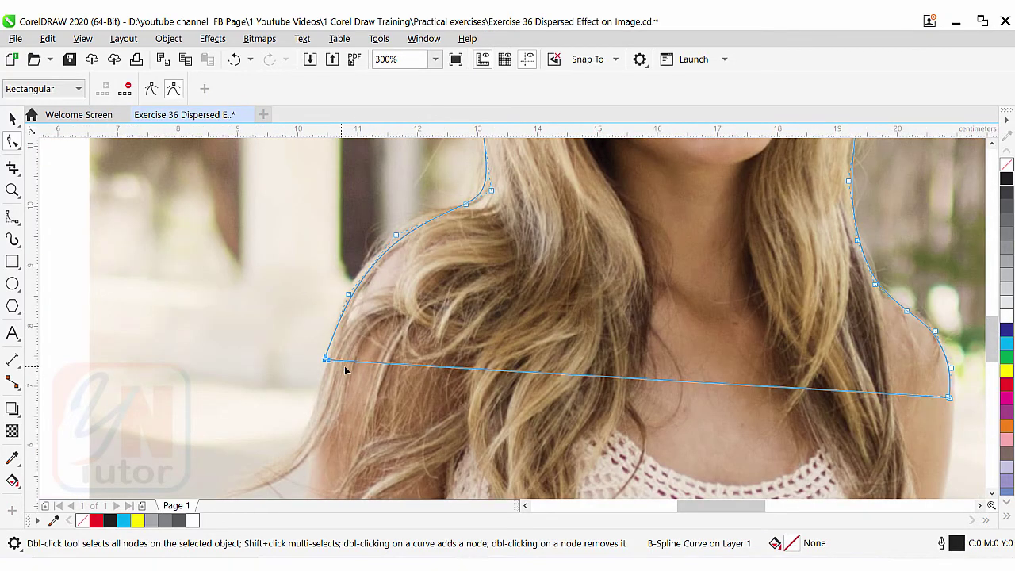
pyautogui.moveTo(325, 361); pyautogui.dragTo(324, 394)
pyautogui.scroll(-2, 474, 389)
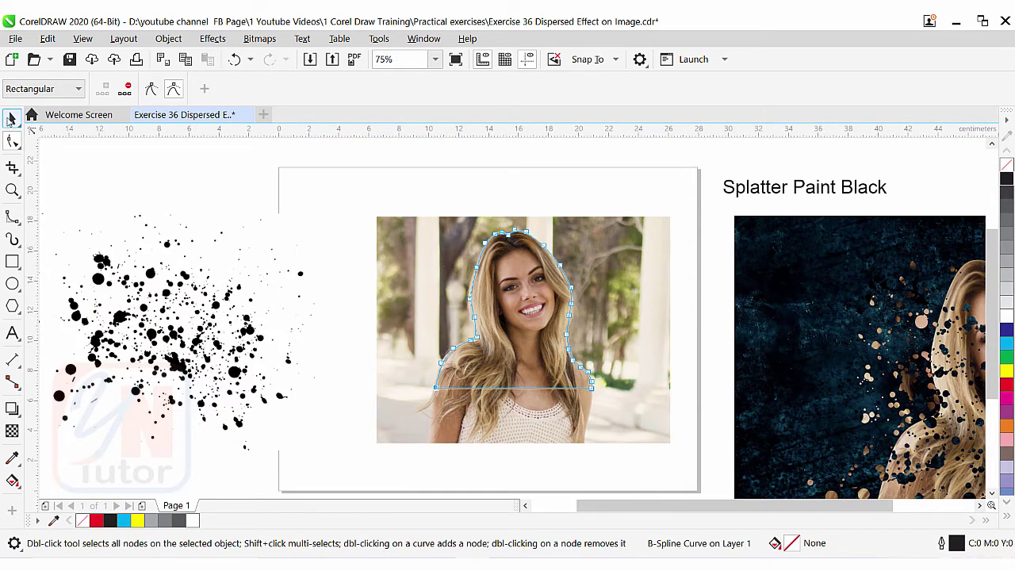
pyautogui.click(11, 119)
# - PowerClip the woman's photo inside the traced B-spline curve
pyautogui.click(394, 339)
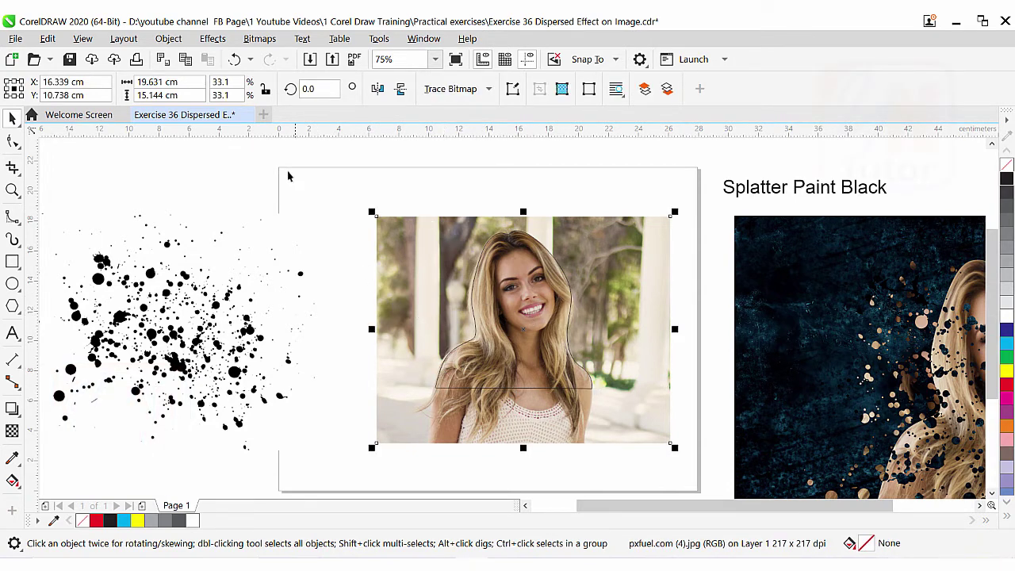
pyautogui.click(168, 38)
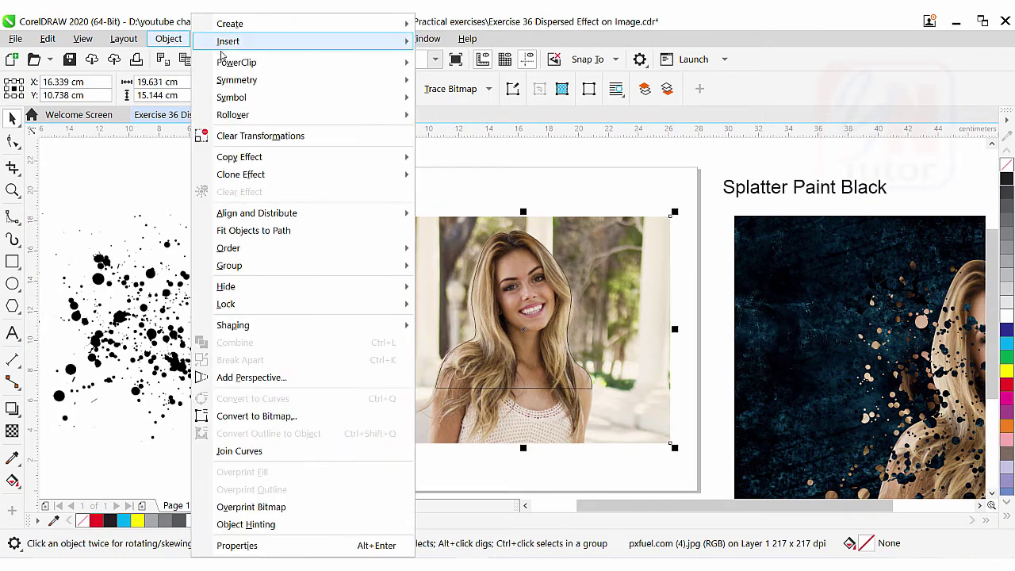
pyautogui.moveTo(243, 71)
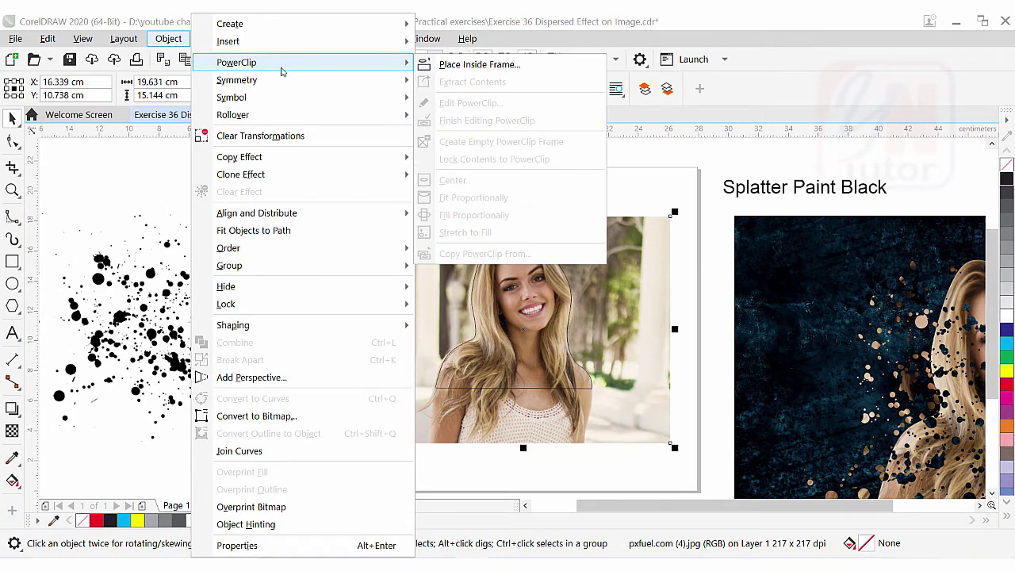
pyautogui.click(460, 65)
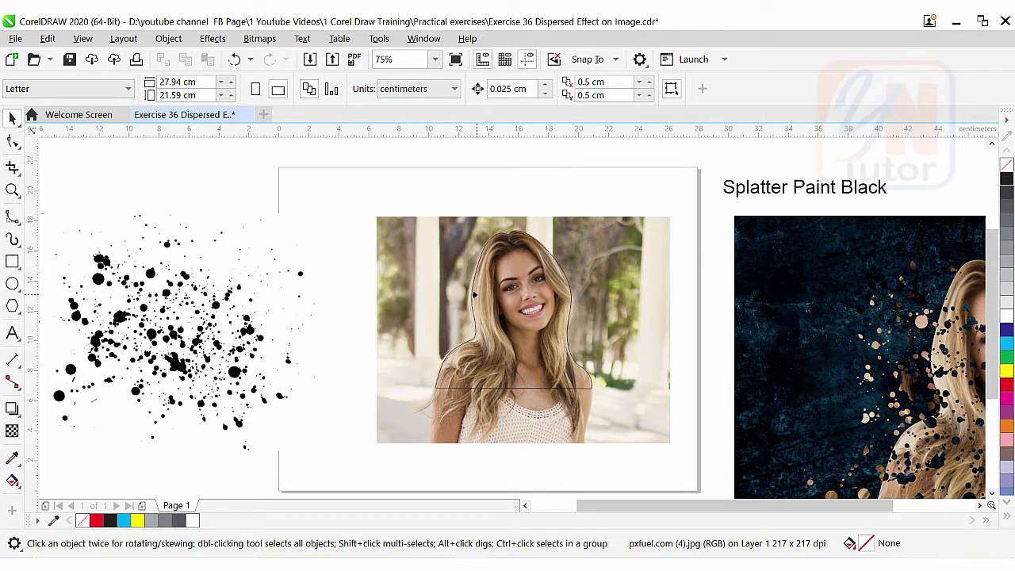
pyautogui.click(474, 294)
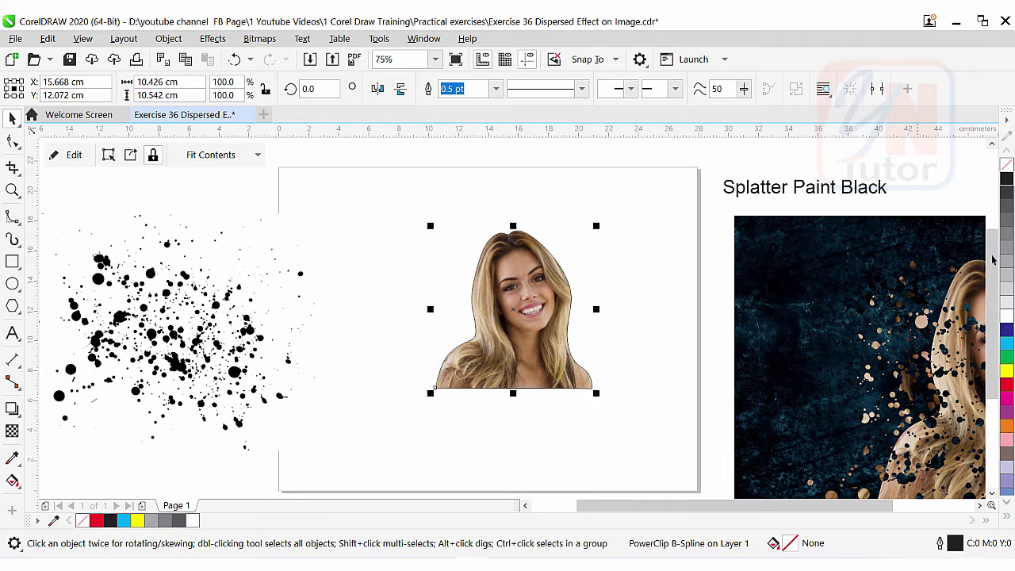
# - Remove the clipped portrait's outline, drag a copy below, and move the paint splatter right
pyautogui.rightClick(1005, 164)
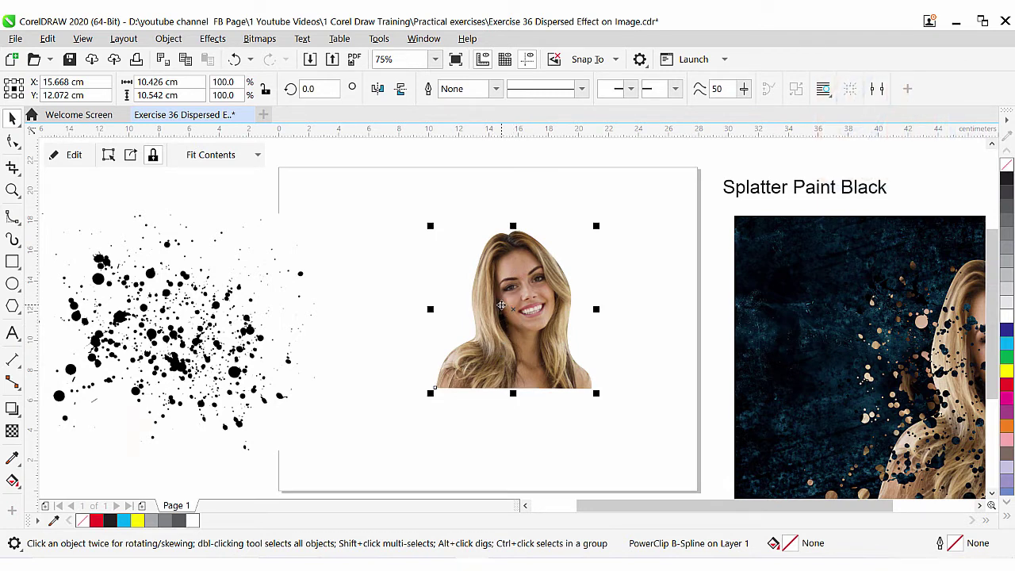
pyautogui.moveTo(517, 283); pyautogui.dragTo(601, 460)
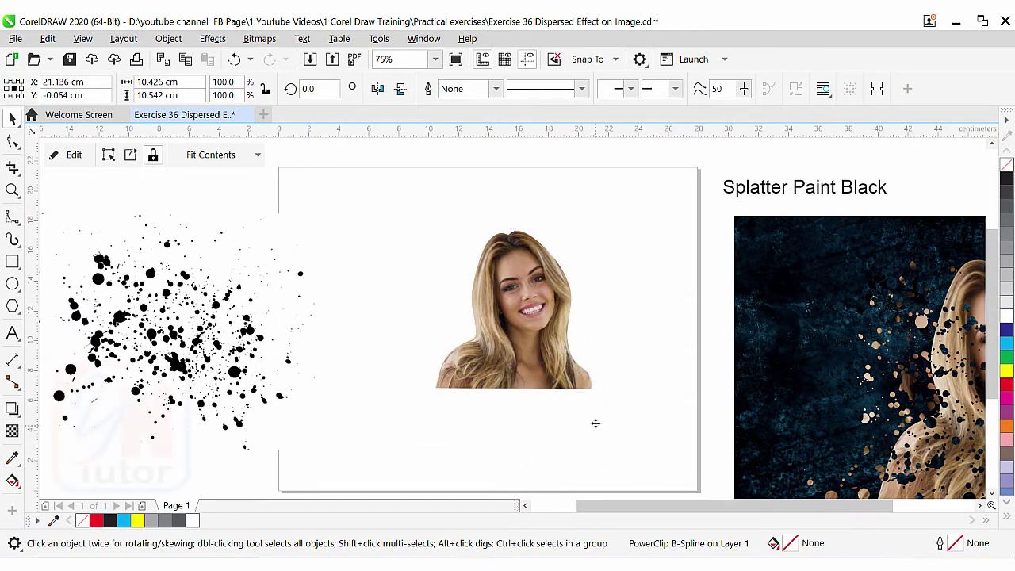
pyautogui.click(150, 275)
pyautogui.moveTo(151, 275); pyautogui.dragTo(238, 279)
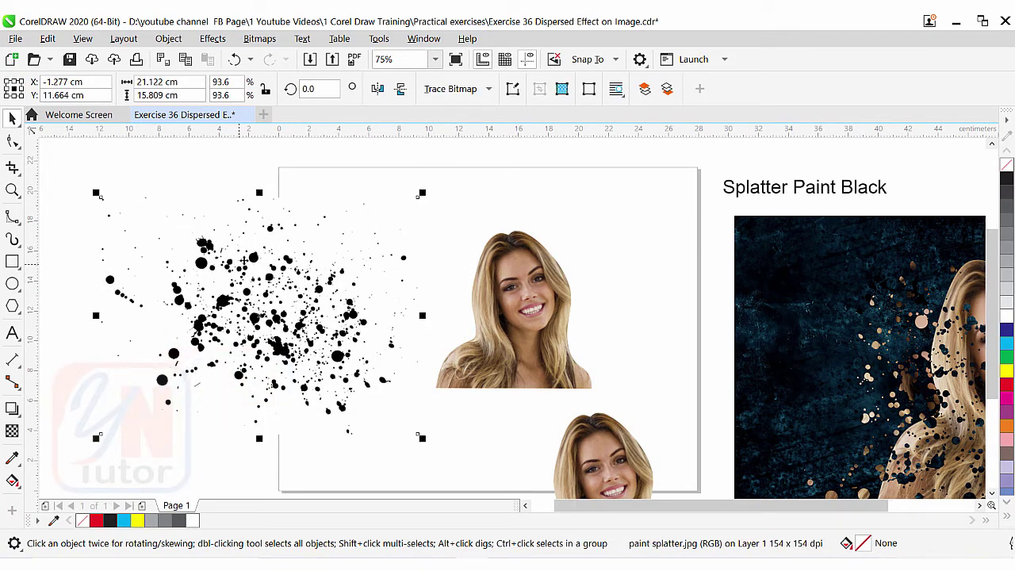
# - Shrink the paint splatter to 26.5% (5.984 × 4.479 cm) at the page's left edge
pyautogui.moveTo(252, 262); pyautogui.dragTo(649, 274)
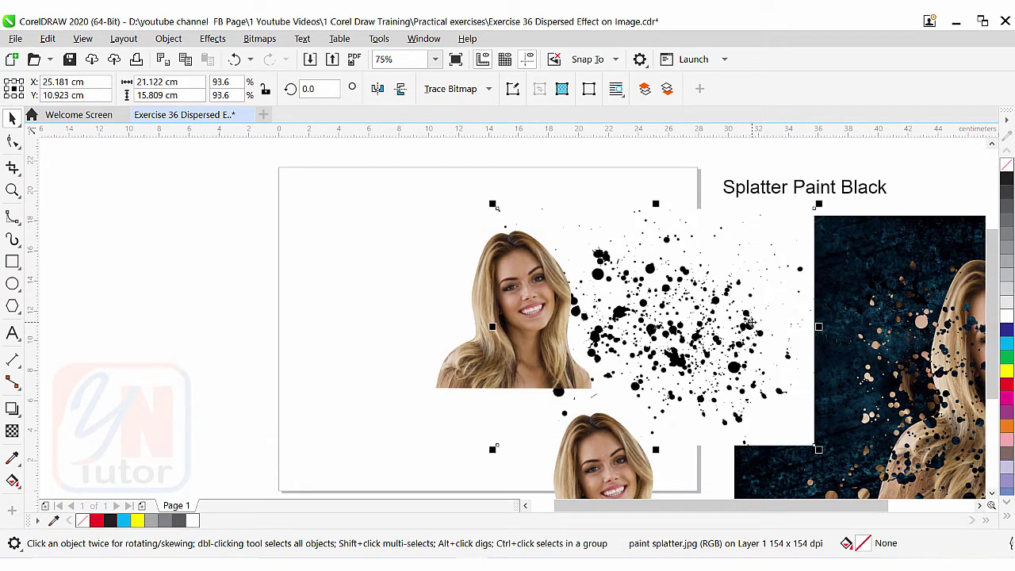
pyautogui.moveTo(536, 305); pyautogui.dragTo(324, 307)
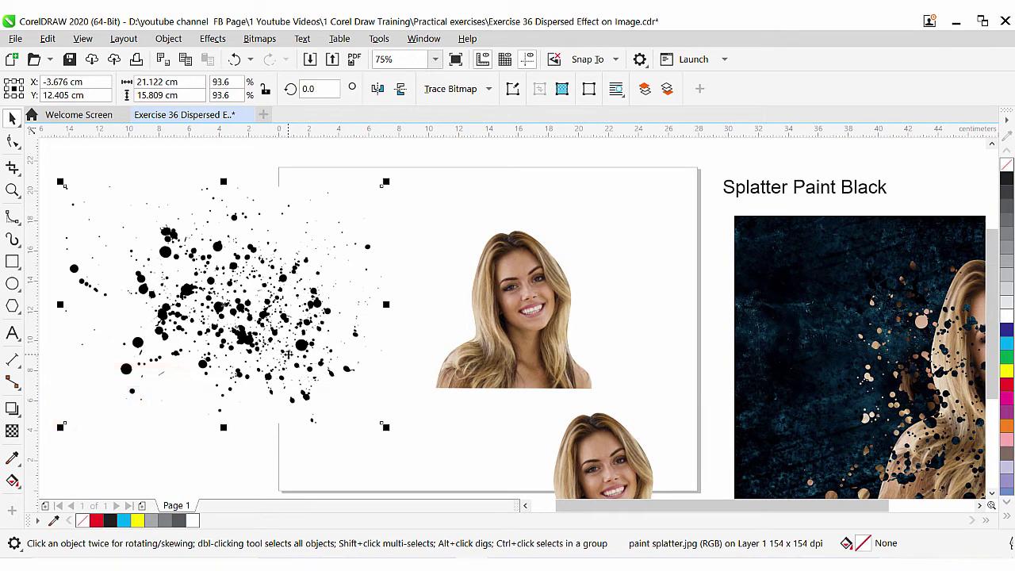
pyautogui.moveTo(385, 428); pyautogui.dragTo(193, 283)
pyautogui.moveTo(136, 228); pyautogui.dragTo(263, 270)
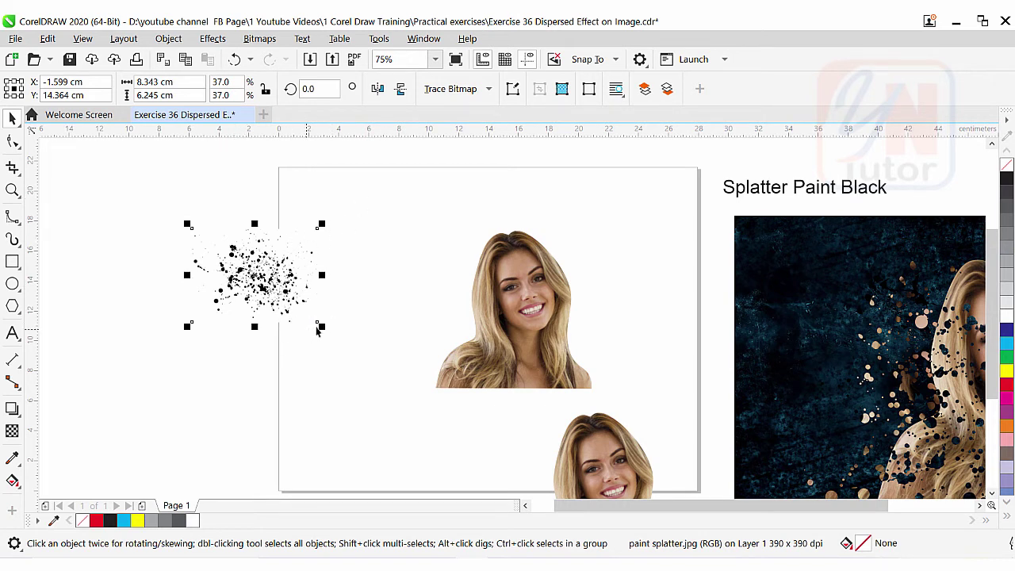
pyautogui.moveTo(318, 325); pyautogui.dragTo(282, 299)
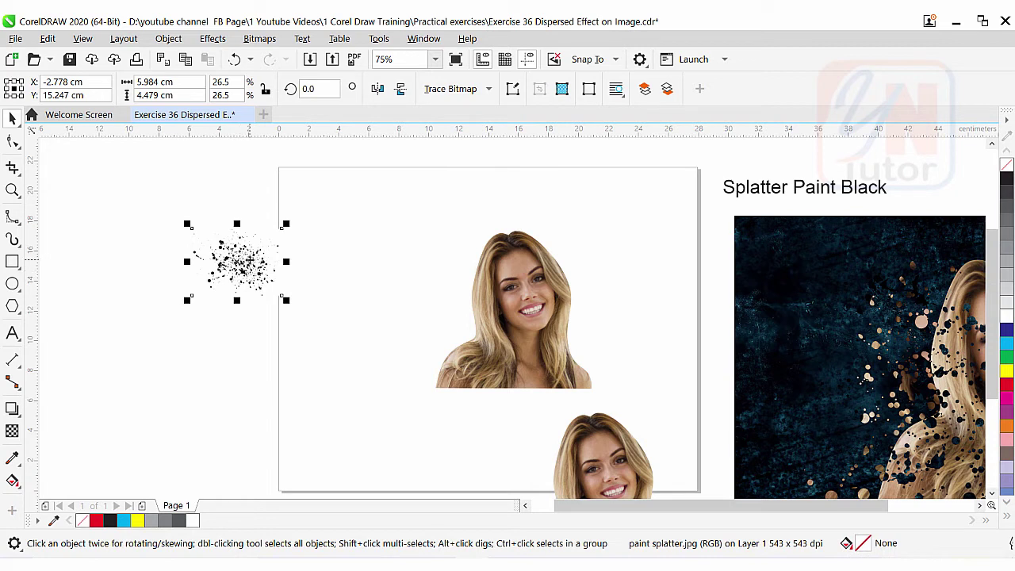
# - PowerTRACE the paint splatter with Outline Trace > Line Art into a 364-object vector group
pyautogui.click(454, 90)
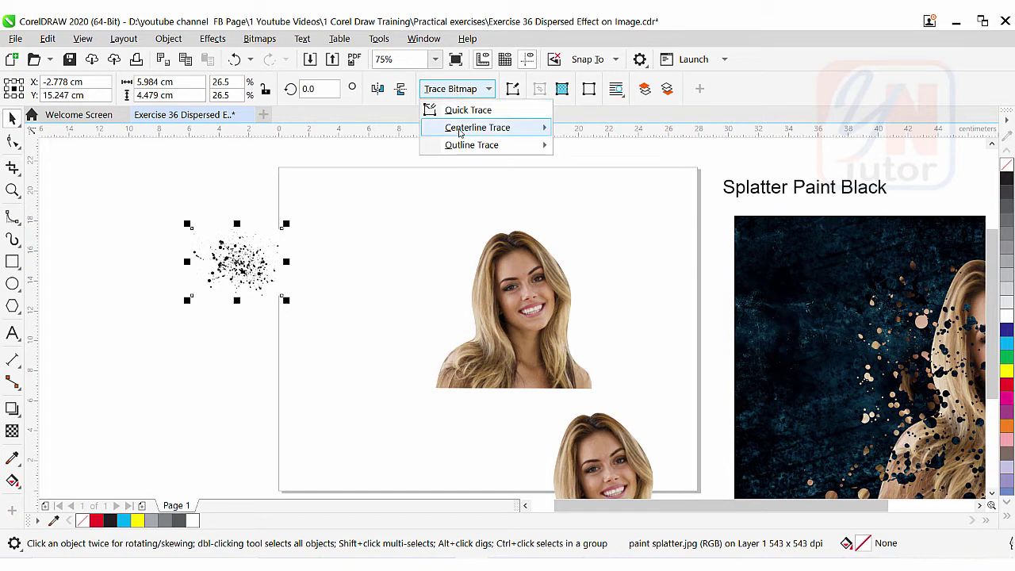
pyautogui.moveTo(465, 130)
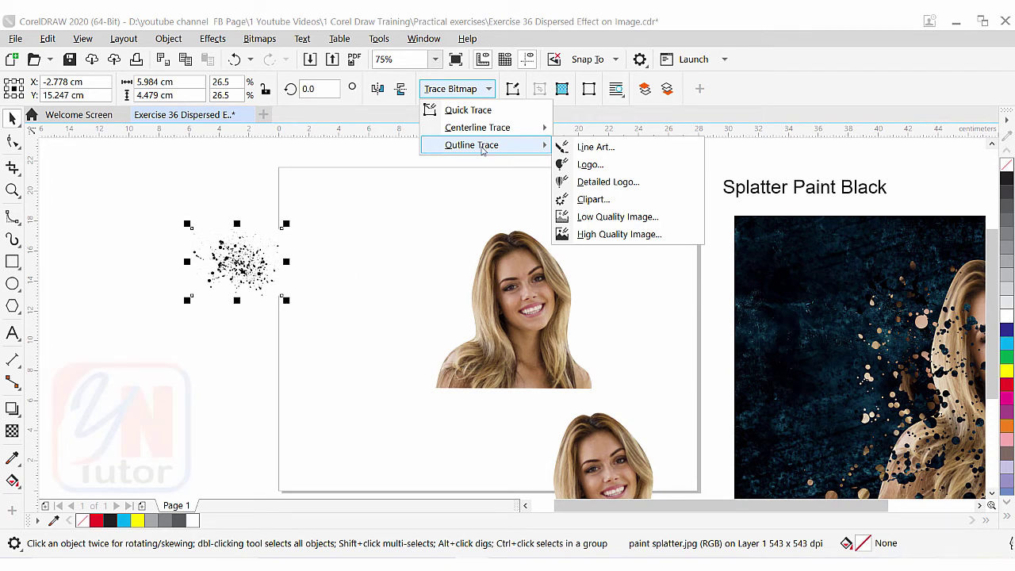
pyautogui.click(593, 147)
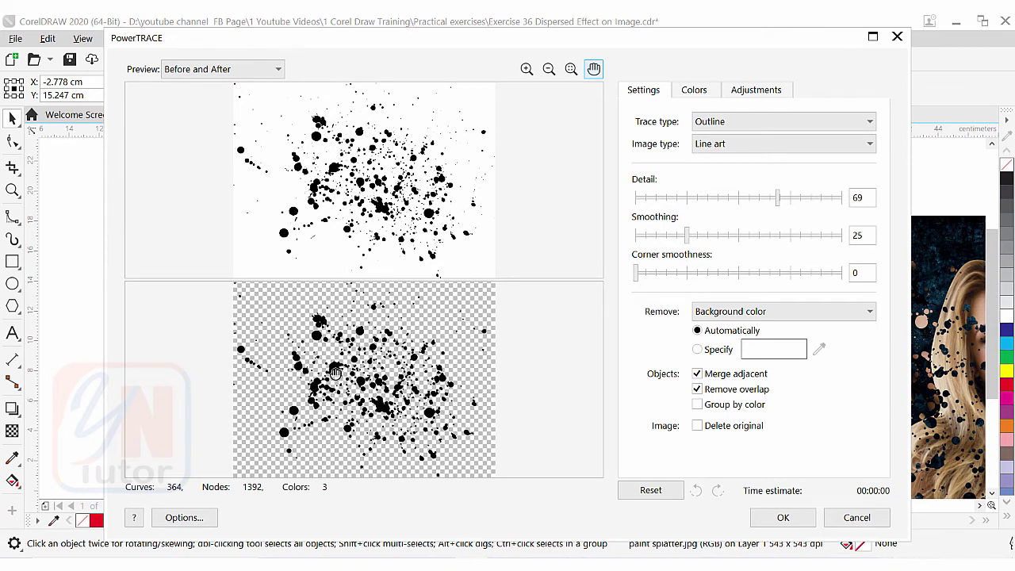
pyautogui.click(795, 517)
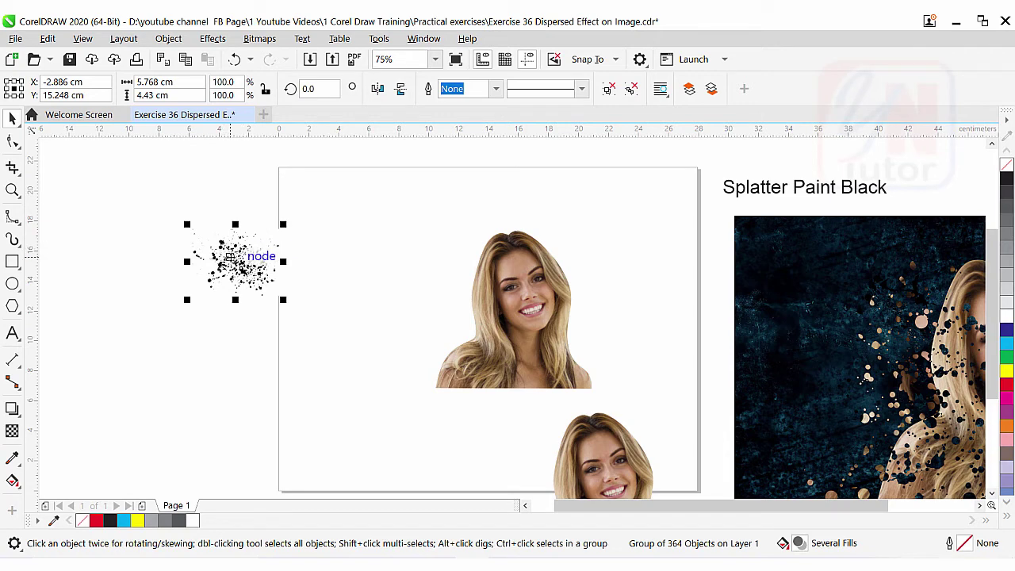
# - Copy the traced splatter onto the page and delete the original splatter bitmap
pyautogui.moveTo(229, 256); pyautogui.dragTo(369, 299)
pyautogui.scroll(-1, 365, 293)
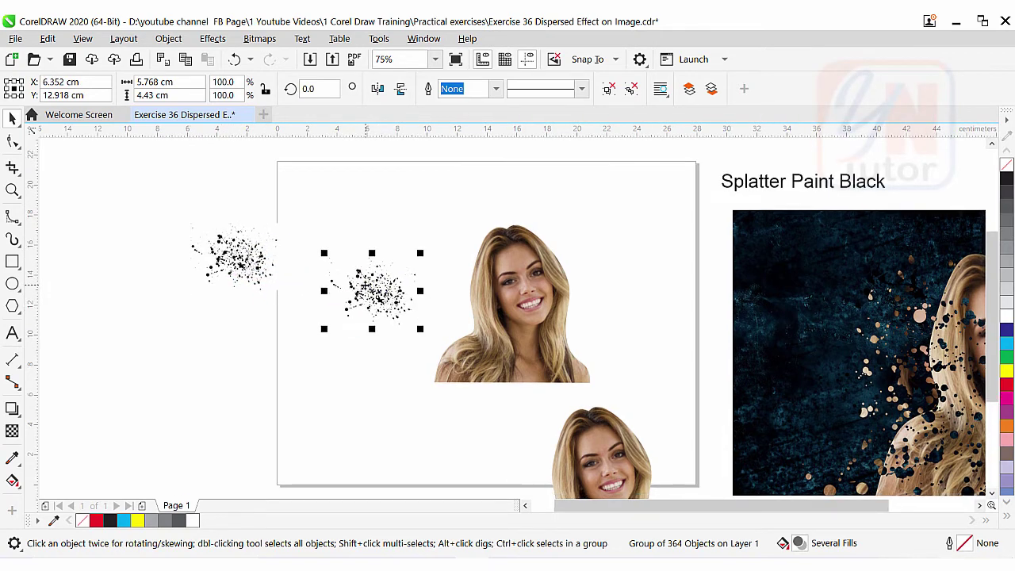
pyautogui.click(240, 262)
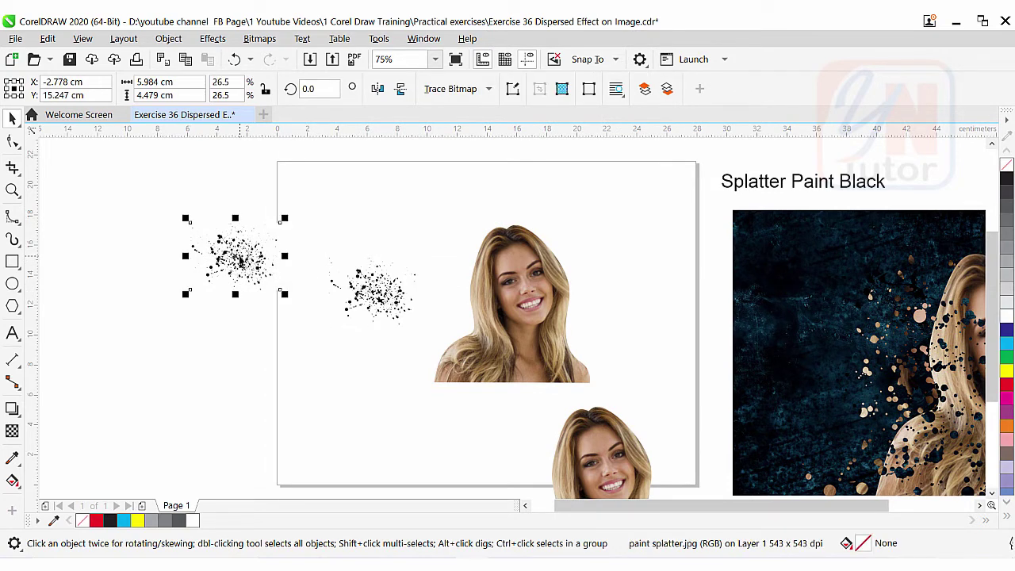
pyautogui.press('Delete')
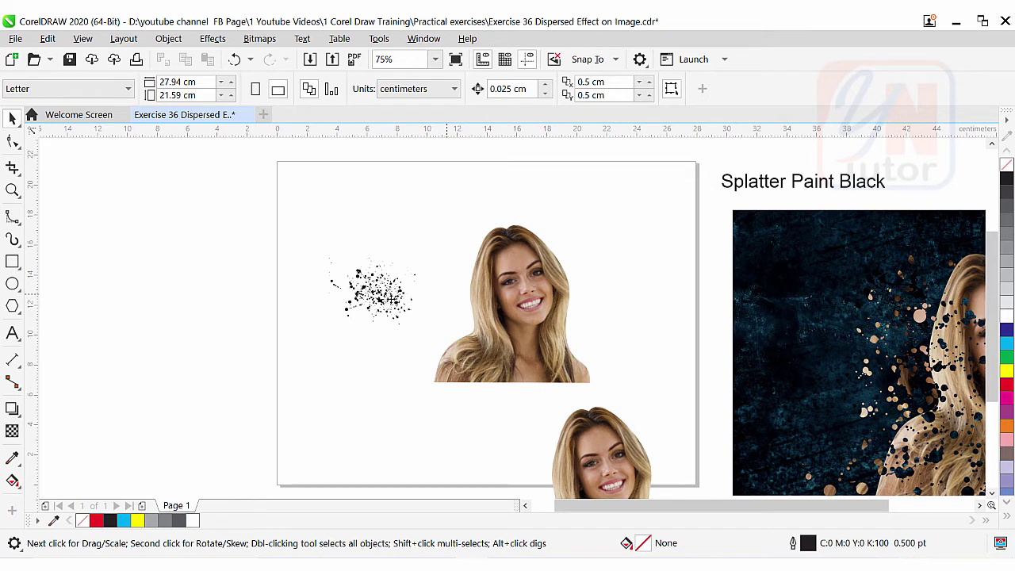
# - Rotate the splatter about 102°, move it to the portrait's left, and enlarge it to 249.1%
pyautogui.click(412, 293)
pyautogui.click(412, 293)
pyautogui.moveTo(403, 230); pyautogui.dragTo(325, 204)
pyautogui.press('Escape')
pyautogui.moveTo(380, 286); pyautogui.dragTo(422, 346)
pyautogui.press('Escape')
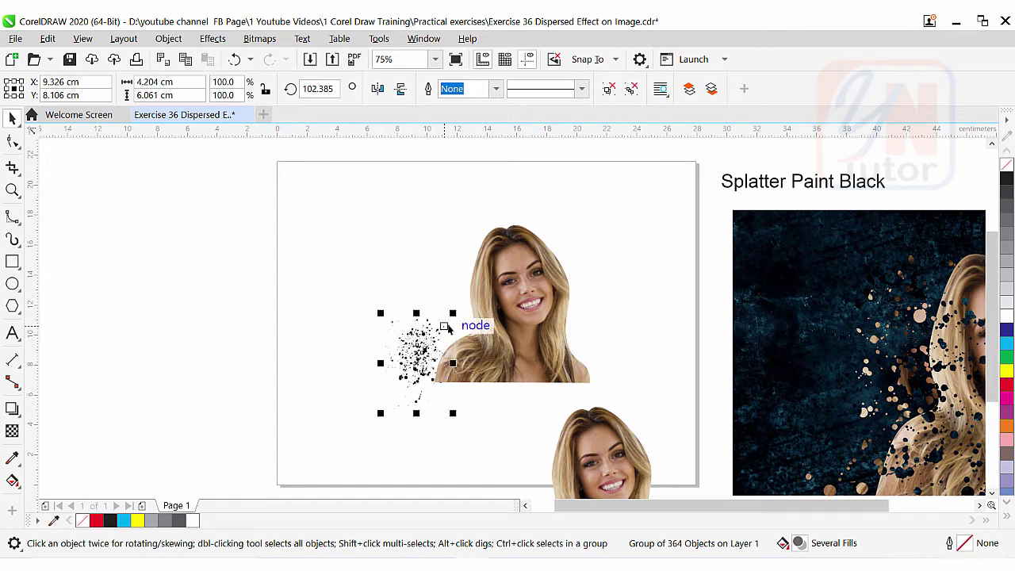
pyautogui.moveTo(453, 312); pyautogui.dragTo(568, 204)
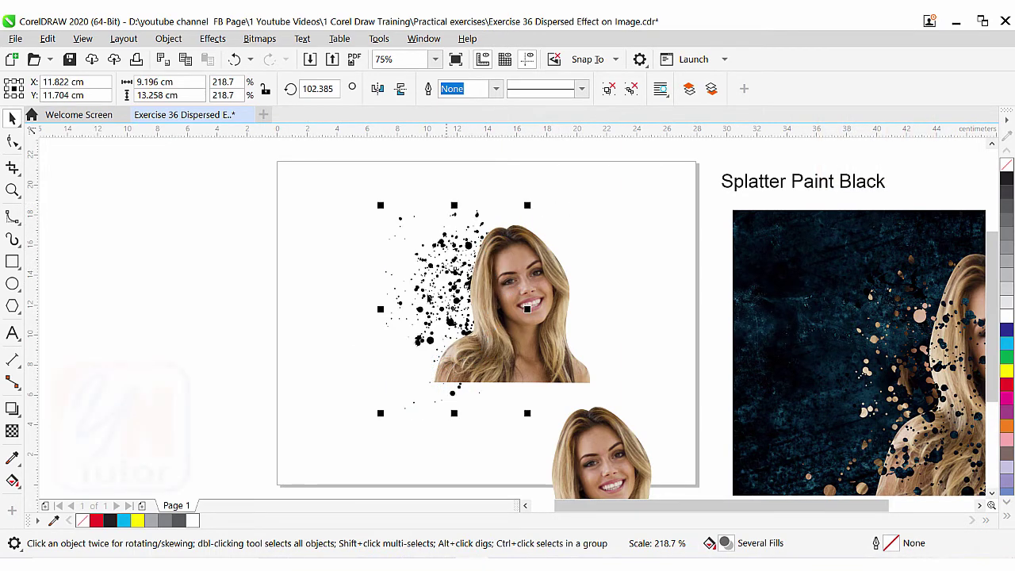
pyautogui.moveTo(373, 414); pyautogui.dragTo(371, 445)
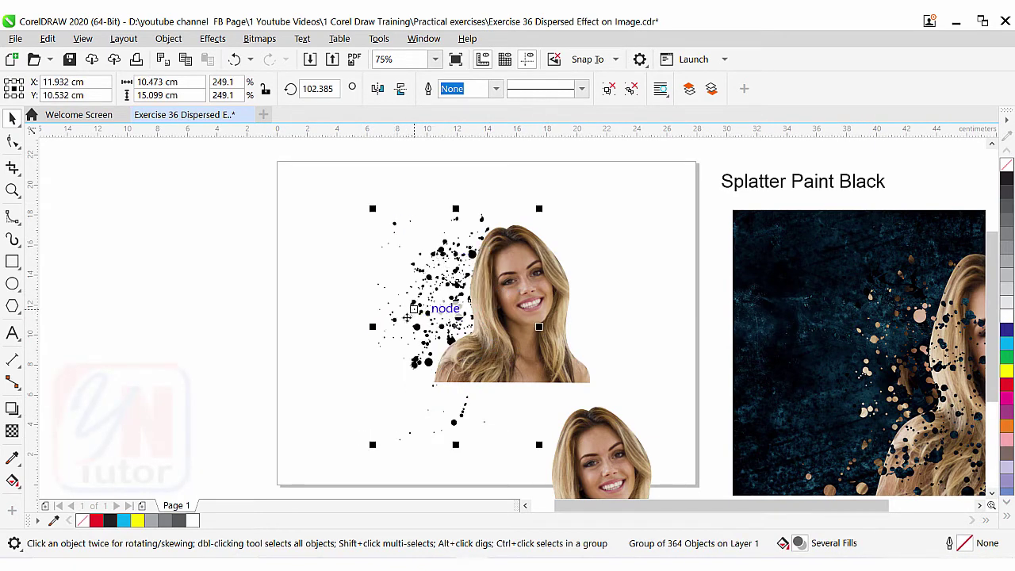
pyautogui.press('Right')
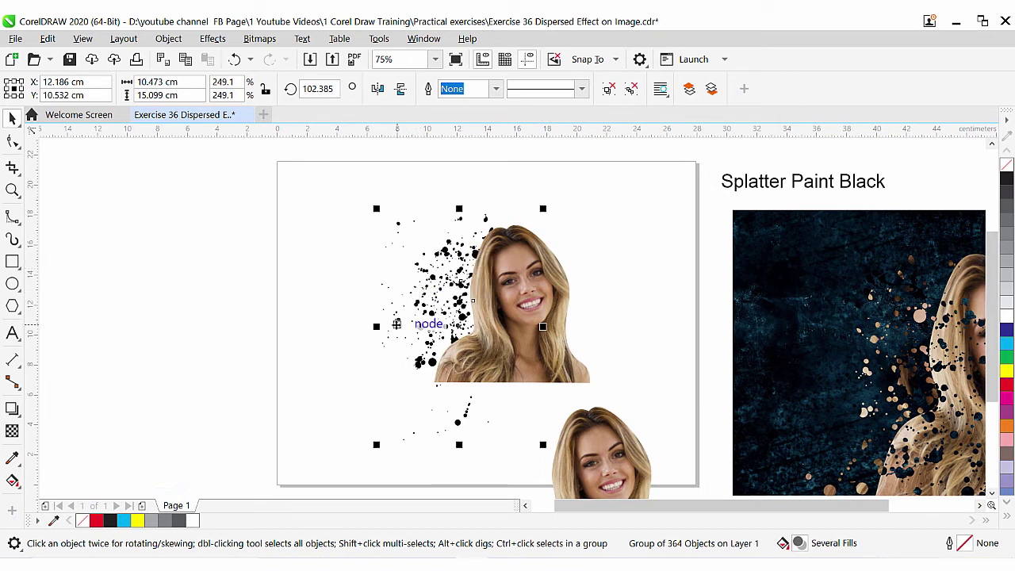
pyautogui.keyDown('shift'); pyautogui.click(561, 287); pyautogui.keyUp('shift')
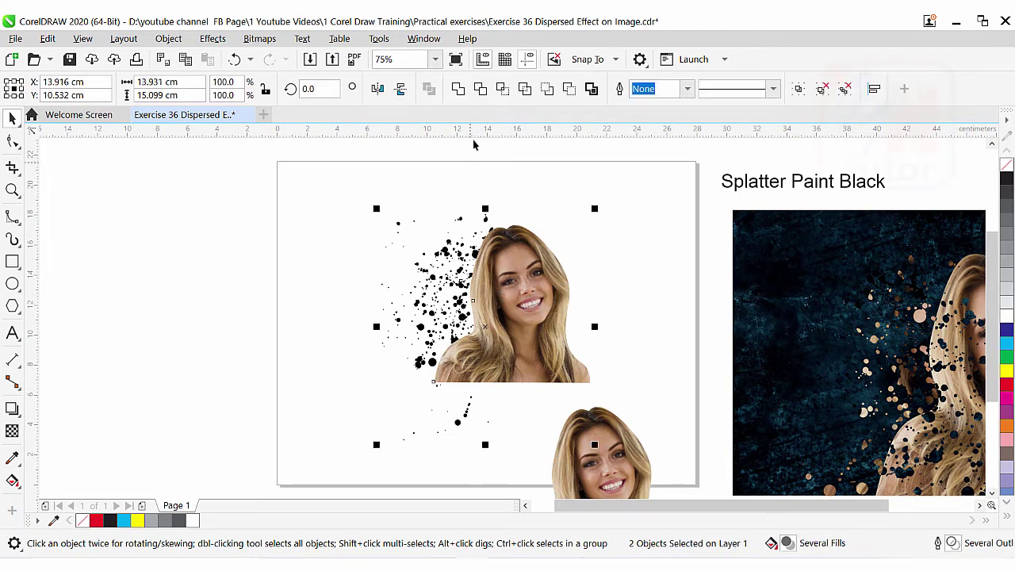
# - Trim the splatter from the portrait photo, check the cut, and resize the lower photo copy beside it
pyautogui.click(480, 88)
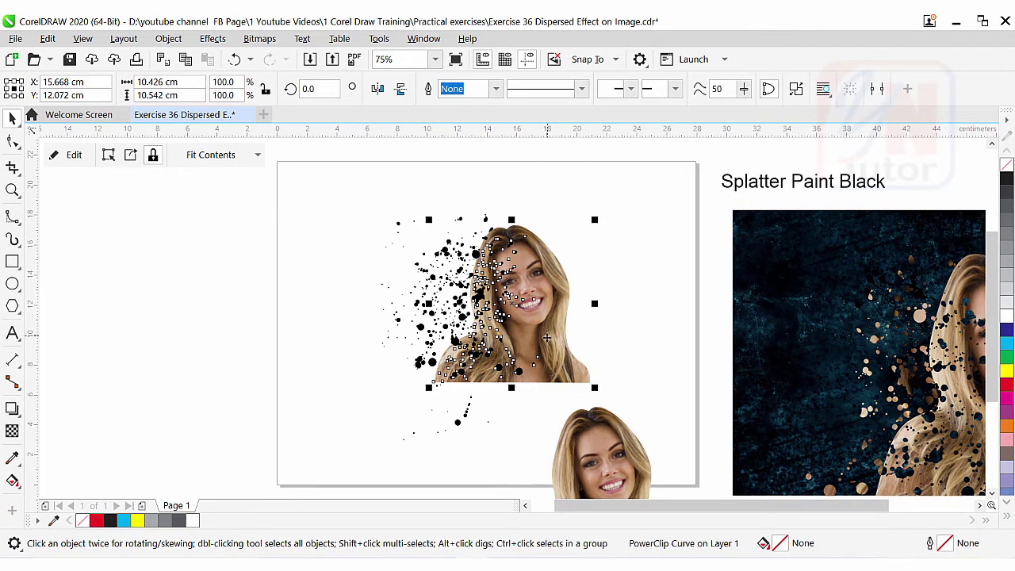
pyautogui.click(274, 325)
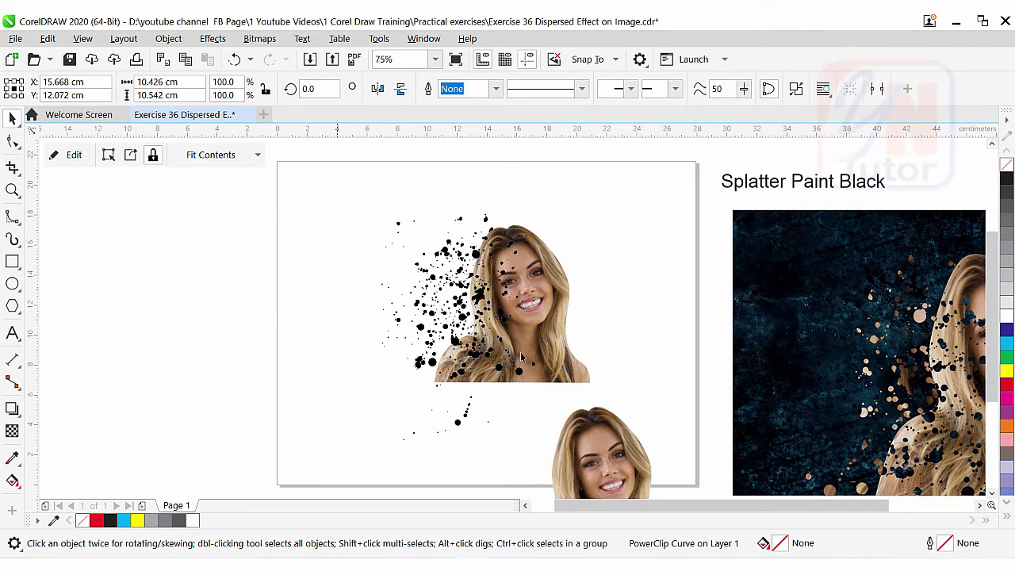
pyautogui.click(557, 325)
pyautogui.moveTo(509, 259); pyautogui.dragTo(624, 246)
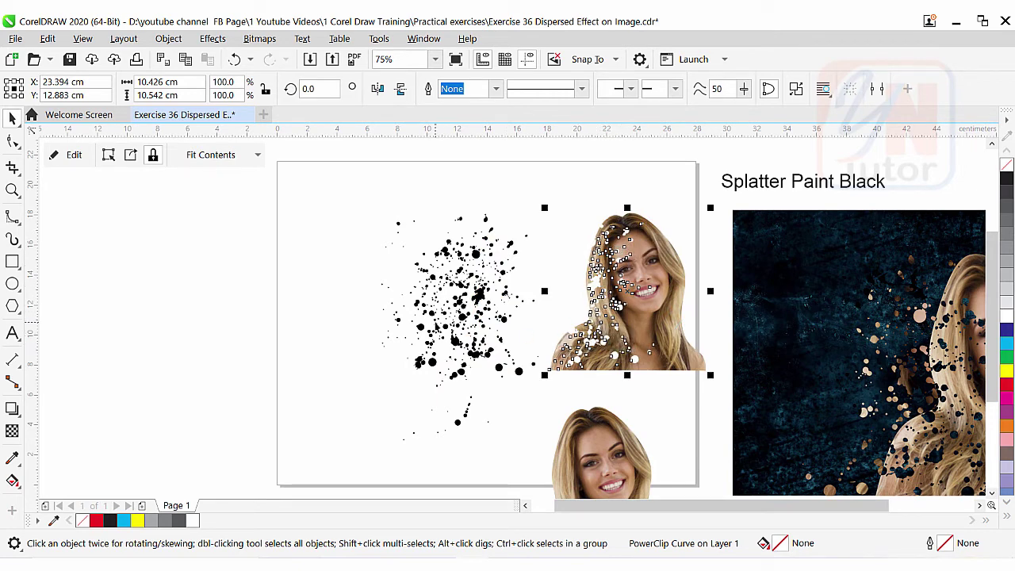
pyautogui.moveTo(435, 326); pyautogui.dragTo(435, 325)
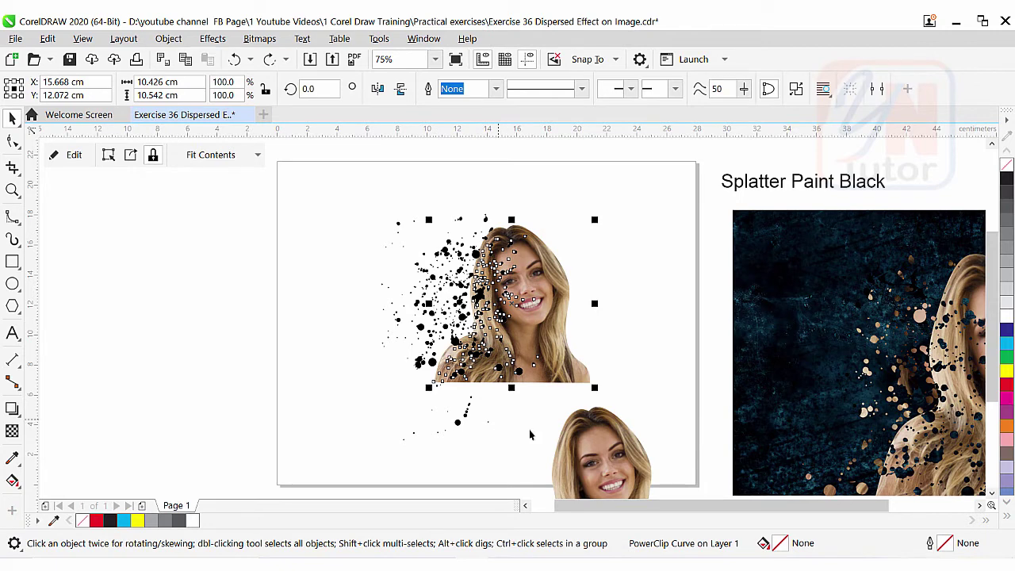
pyautogui.moveTo(670, 408); pyautogui.dragTo(544, 290)
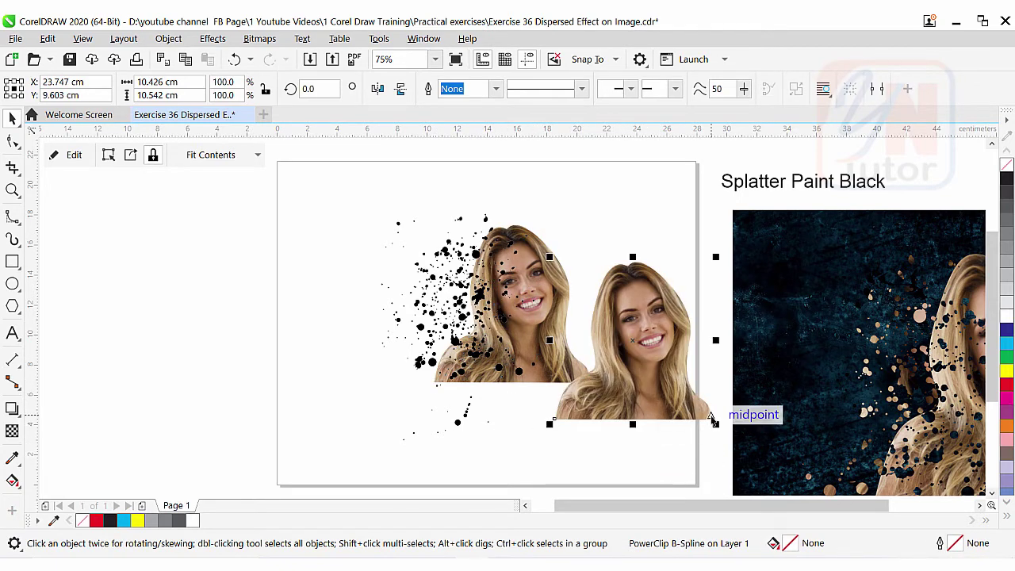
pyautogui.moveTo(712, 424); pyautogui.dragTo(591, 388)
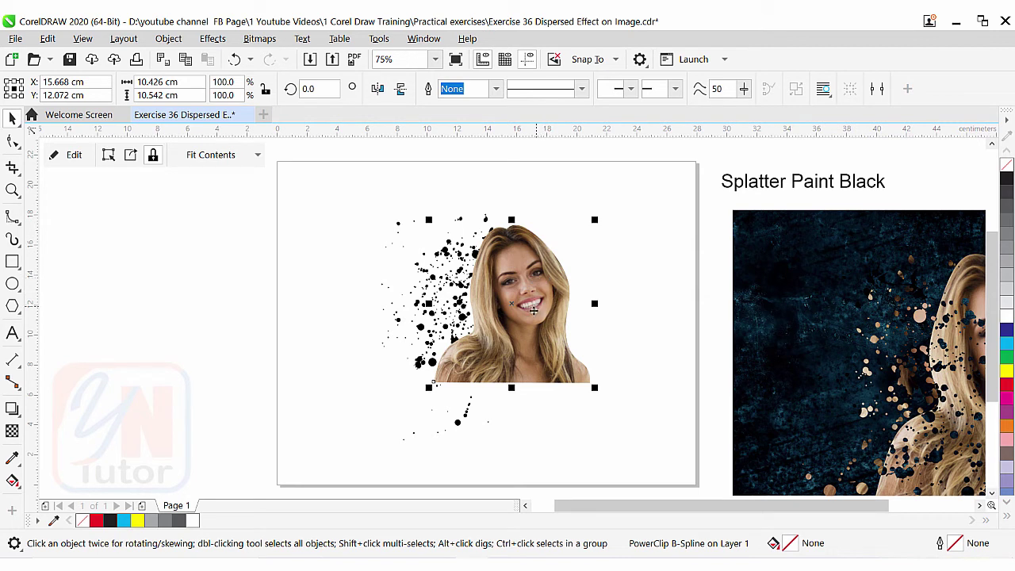
# - Trim the splatter from the photo again, park the top copy bottom-right, and inspect the holes
pyautogui.keyDown('shift'); pyautogui.click(399, 322); pyautogui.keyUp('shift')
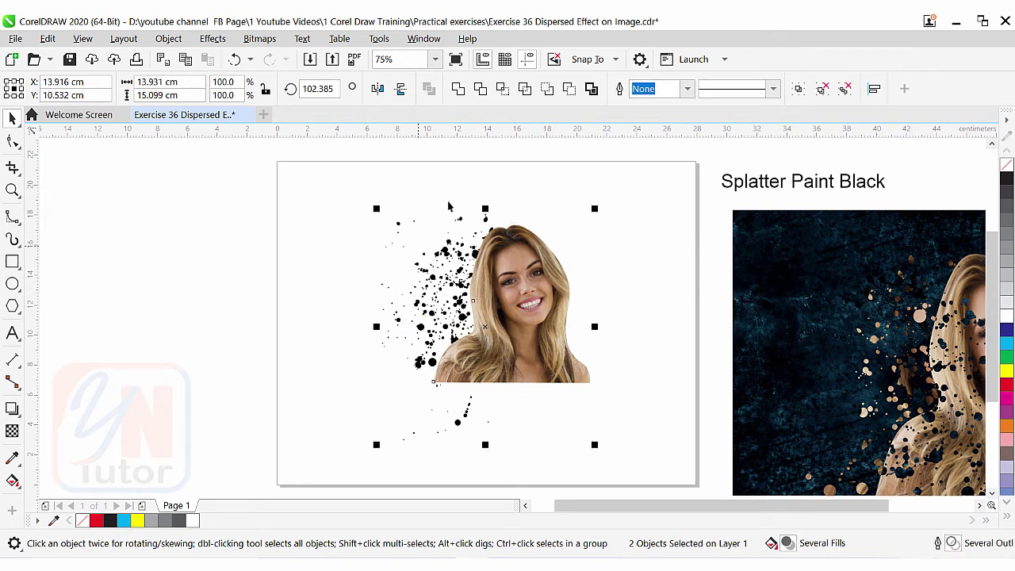
pyautogui.click(480, 88)
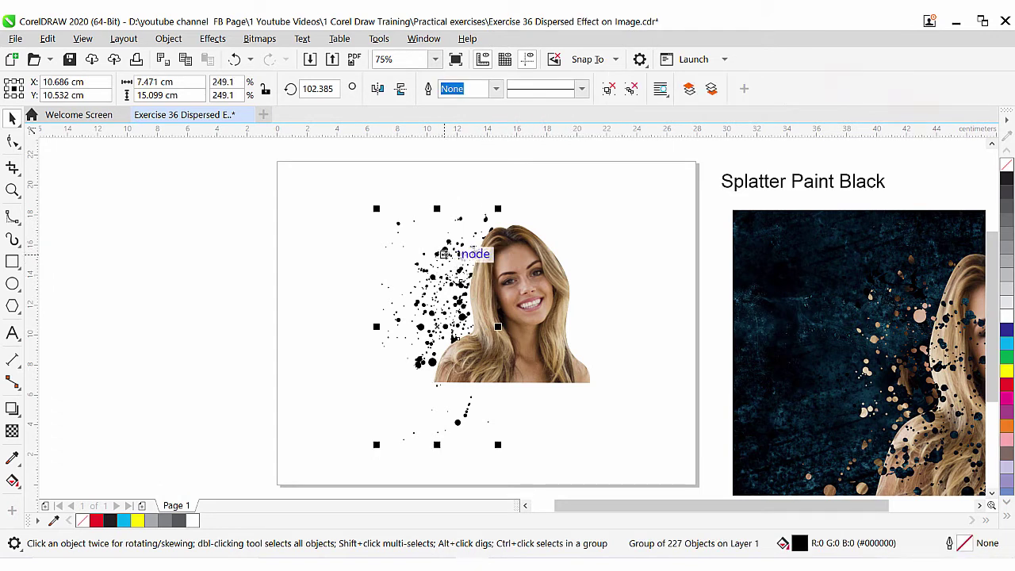
pyautogui.moveTo(528, 285)
pyautogui.mouseDown()
pyautogui.moveTo(570, 380)
pyautogui.moveTo(646, 453)
pyautogui.mouseUp()
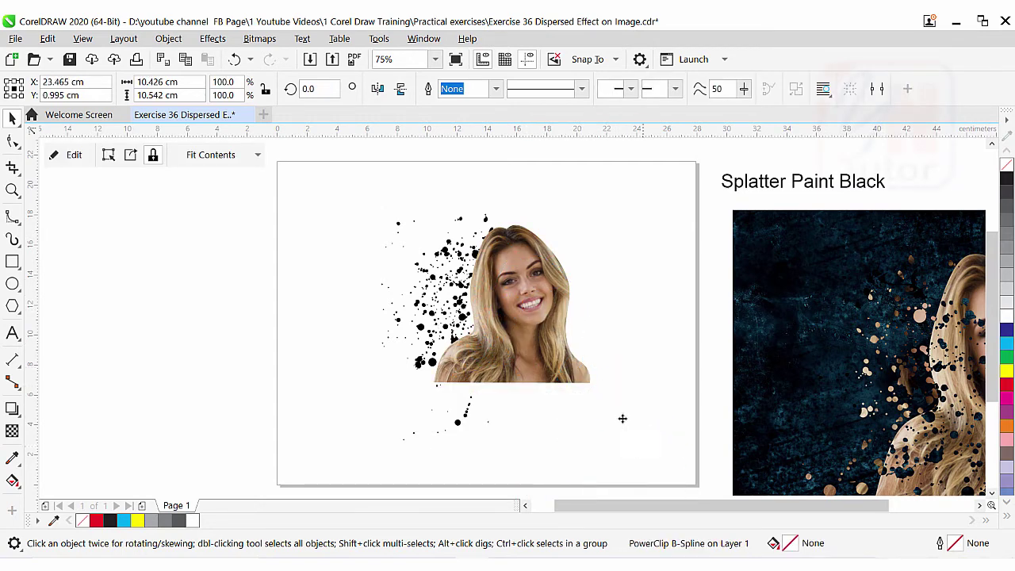
pyautogui.click(446, 252)
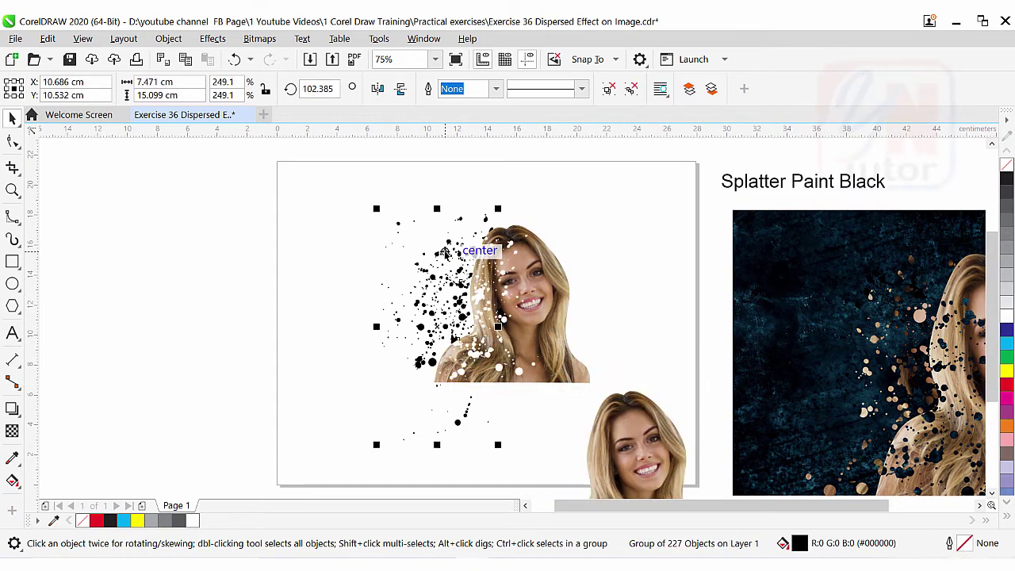
pyautogui.moveTo(446, 252); pyautogui.dragTo(385, 251)
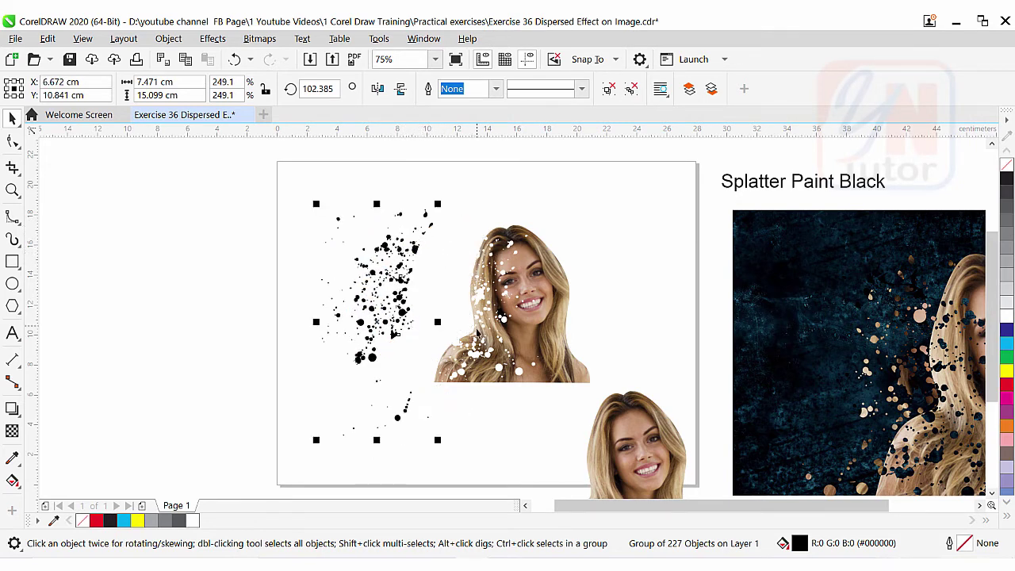
pyautogui.hotkey('ctrl', 'z')
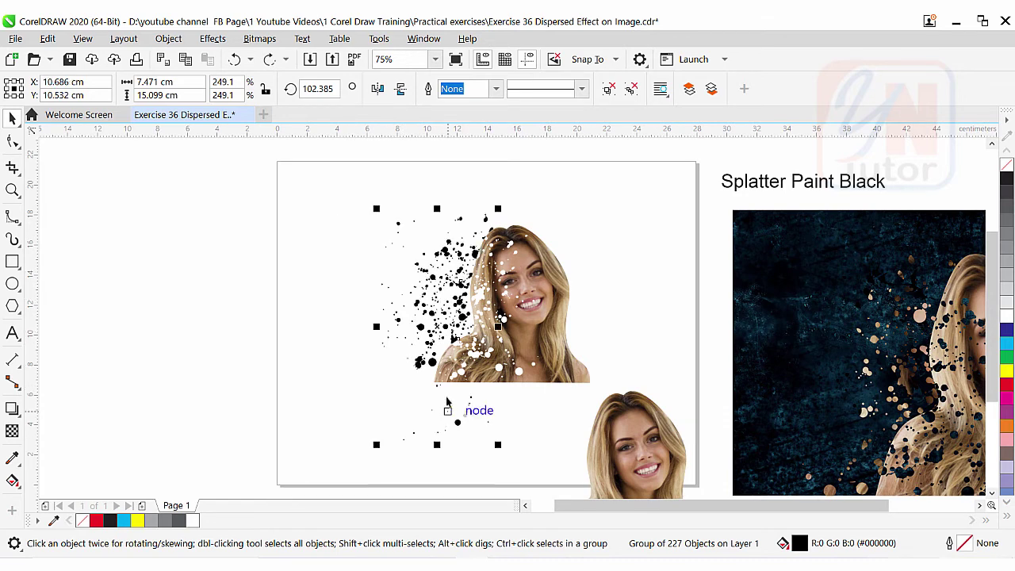
# - Move the bottom-right photo copy up beside the portrait and stretch it wider
pyautogui.click(617, 415)
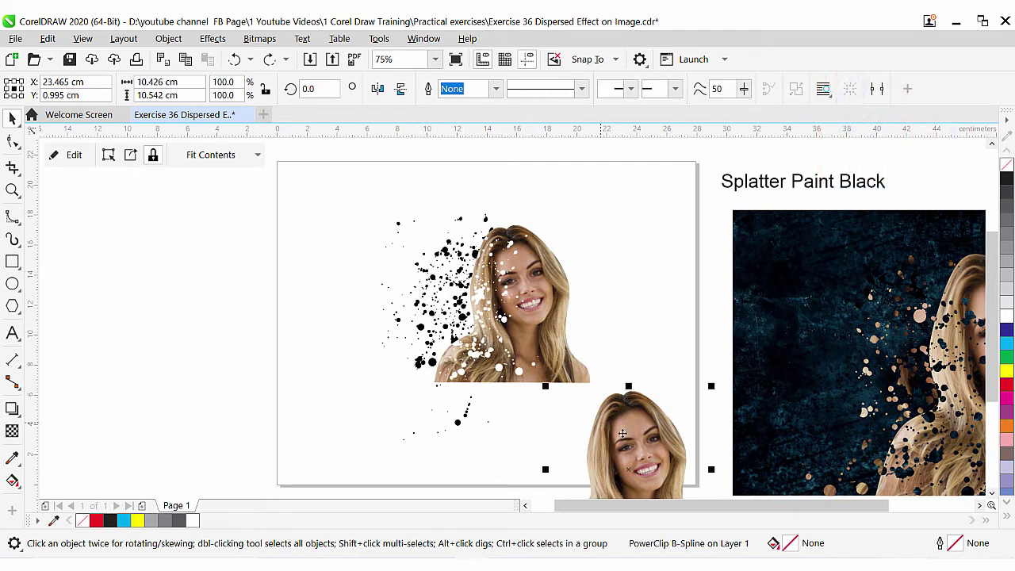
pyautogui.moveTo(626, 419); pyautogui.dragTo(627, 262)
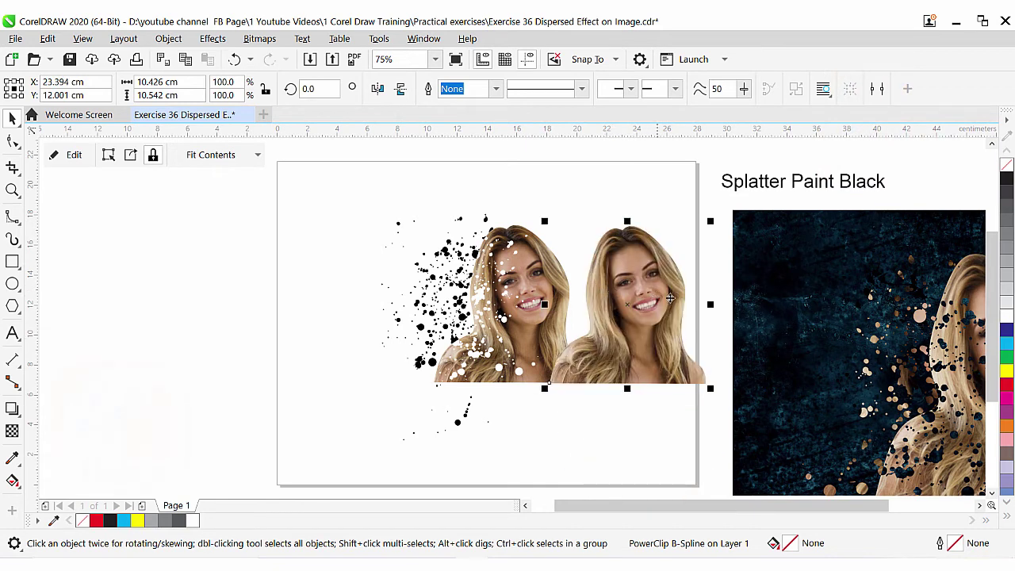
pyautogui.moveTo(710, 308); pyautogui.dragTo(775, 310)
pyautogui.moveTo(670, 294); pyautogui.dragTo(623, 295)
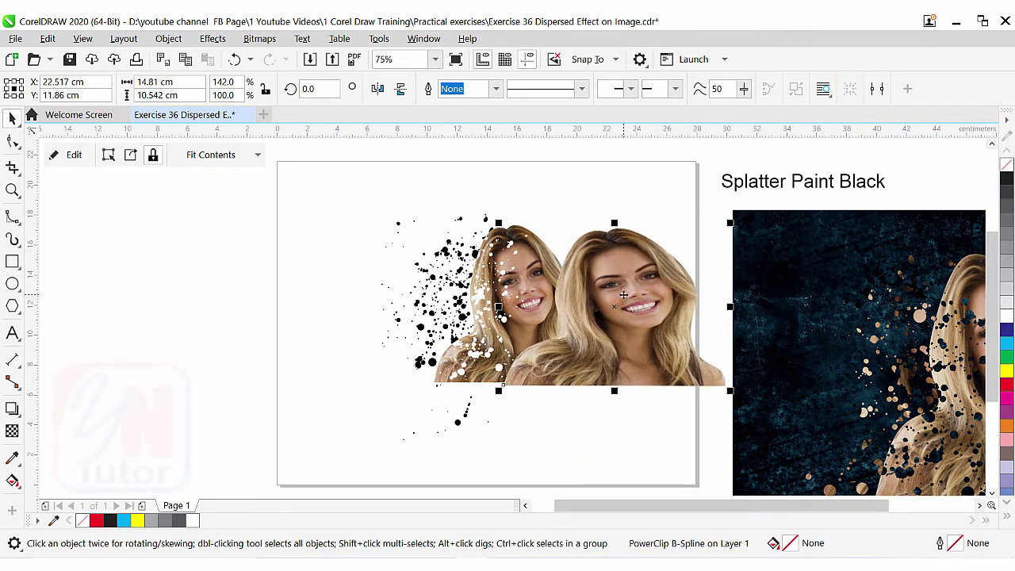
# - PowerClip the photo copy inside the 227-object splatter group
pyautogui.click(174, 40)
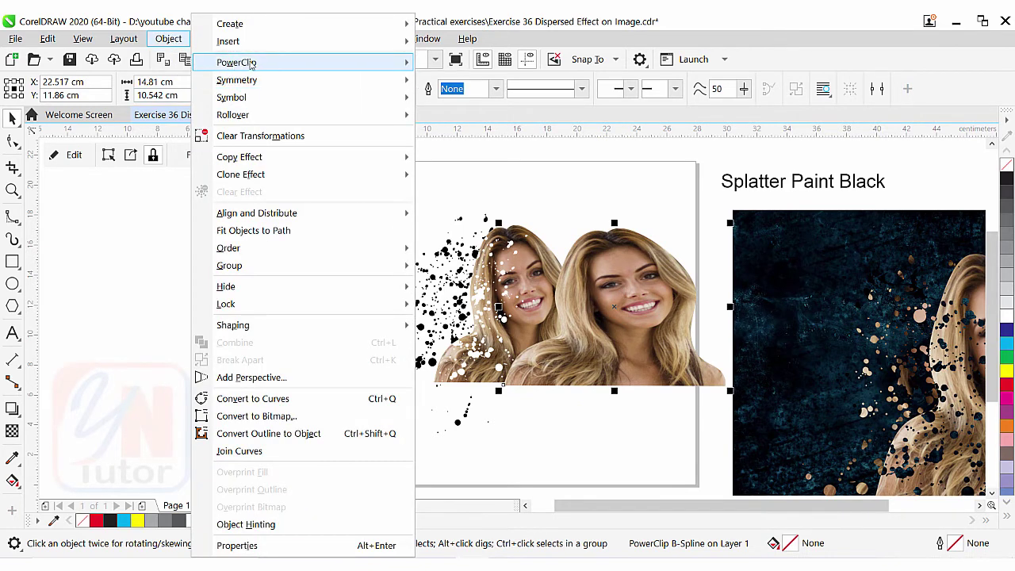
pyautogui.moveTo(246, 63)
pyautogui.click(468, 65)
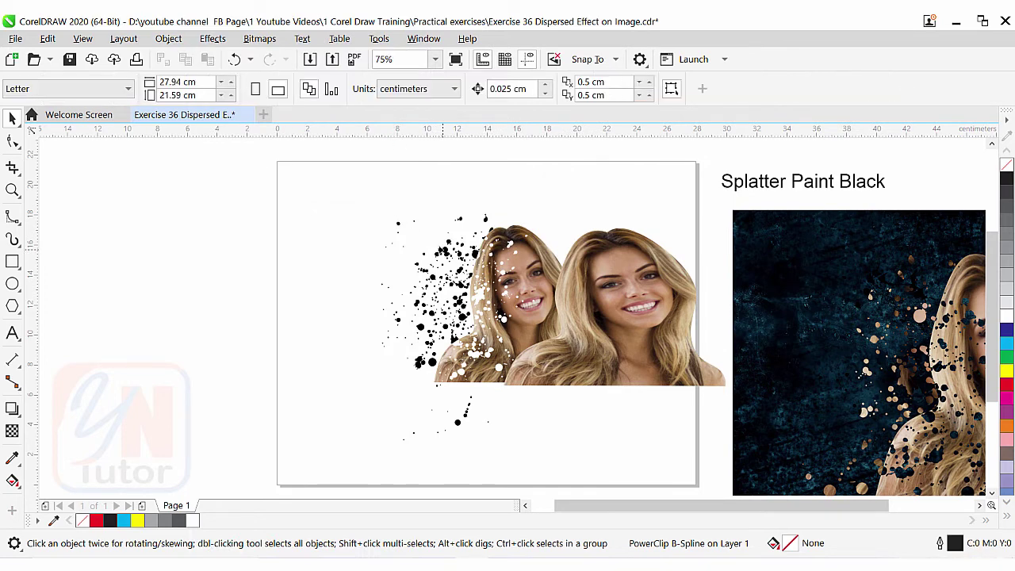
pyautogui.click(474, 250)
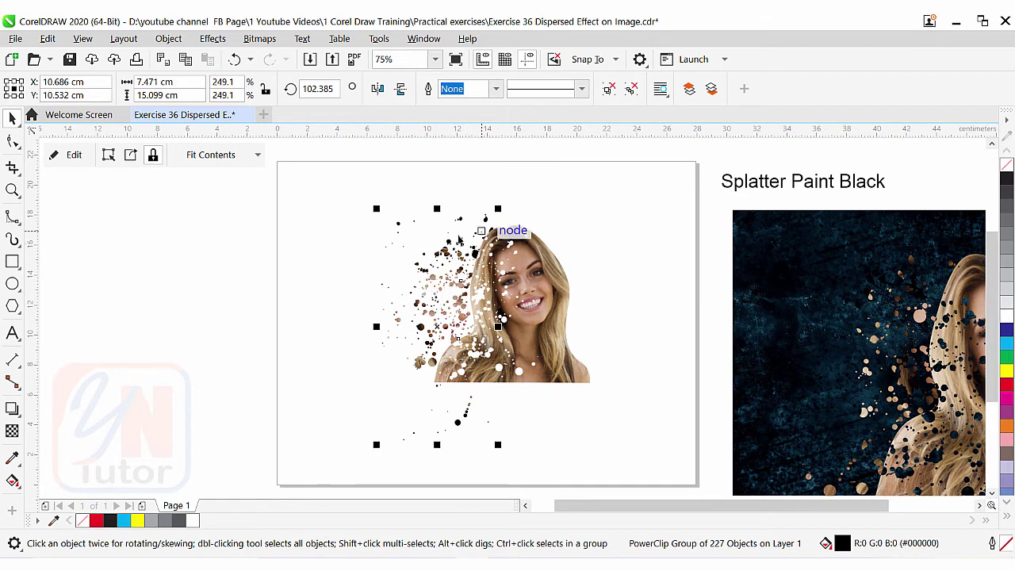
# - Zoom in to check the face, zoom back out, and marquee-select the portrait with all its splatter
pyautogui.press('Escape')
pyautogui.scroll(3, 511, 300)
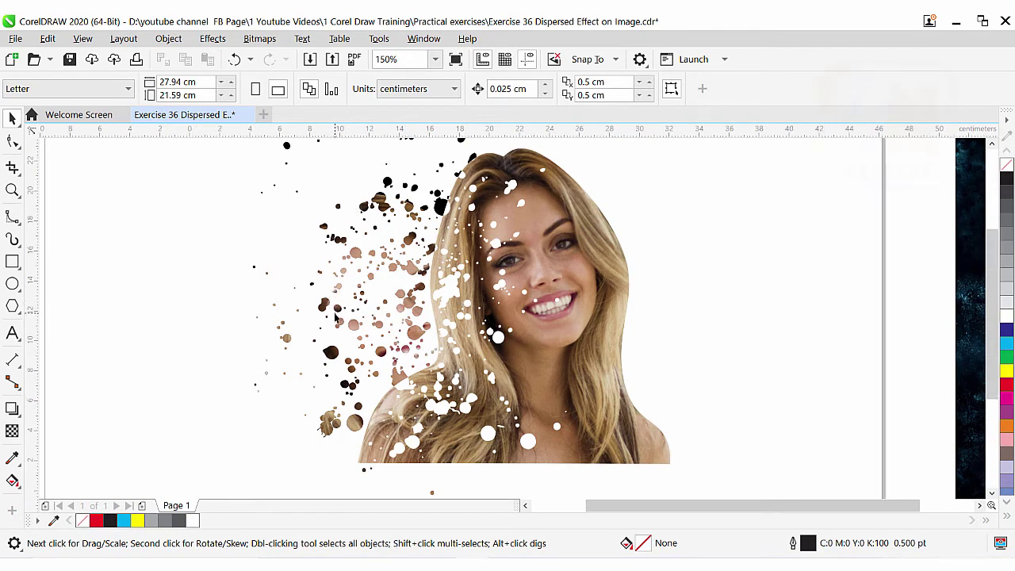
pyautogui.scroll(-3, 336, 315)
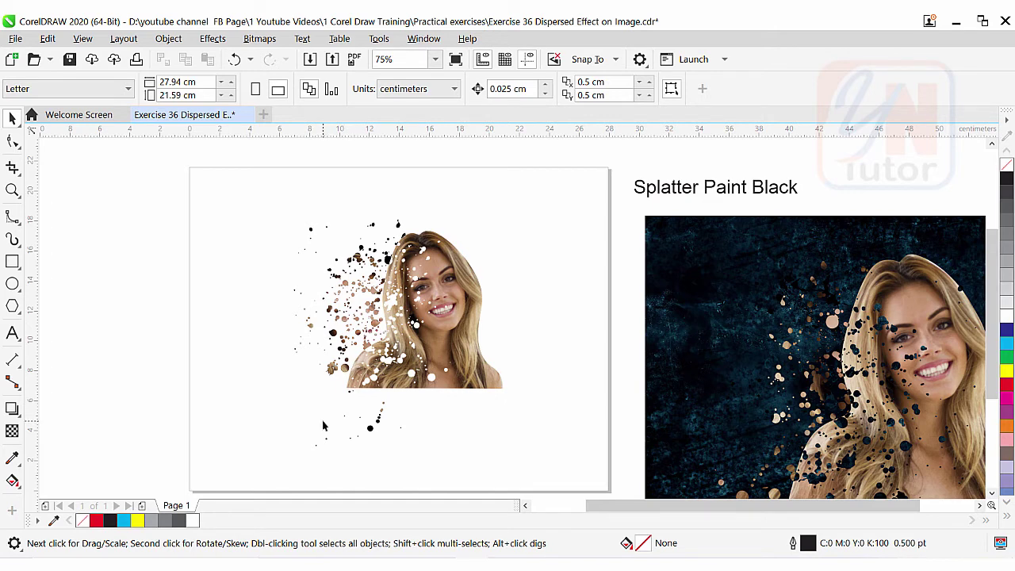
pyautogui.moveTo(213, 181); pyautogui.dragTo(553, 476)
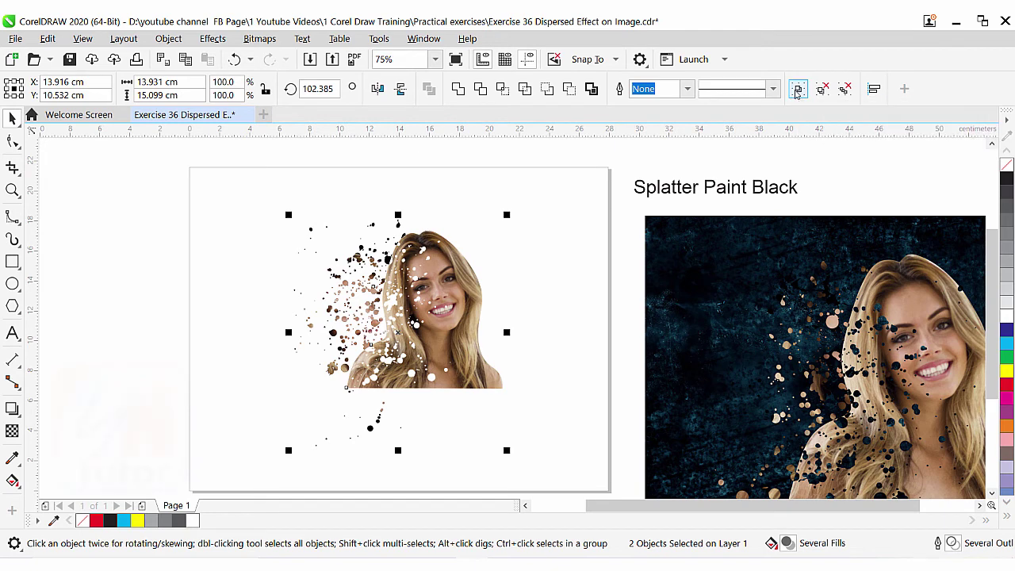
# - Group the portrait with its splatter and draw a 14.962 × 12.413 cm rectangle frame around it
pyautogui.click(797, 89)
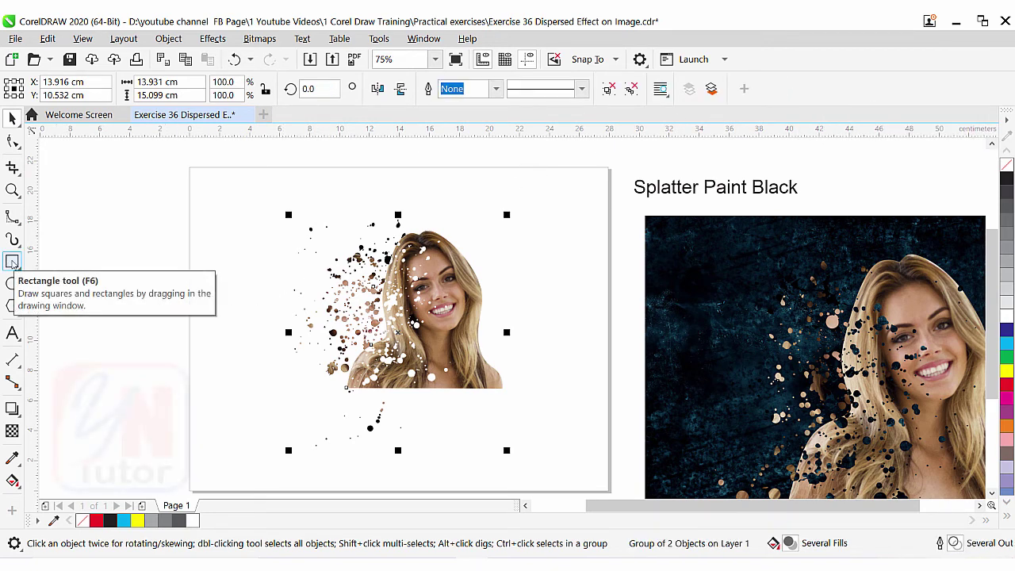
pyautogui.click(12, 262)
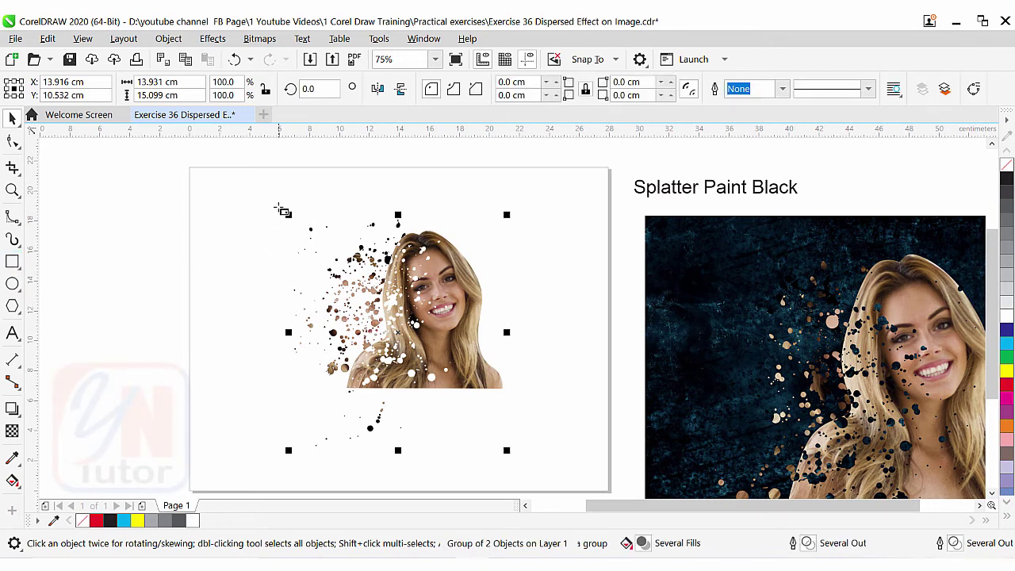
pyautogui.moveTo(278, 203); pyautogui.dragTo(506, 392)
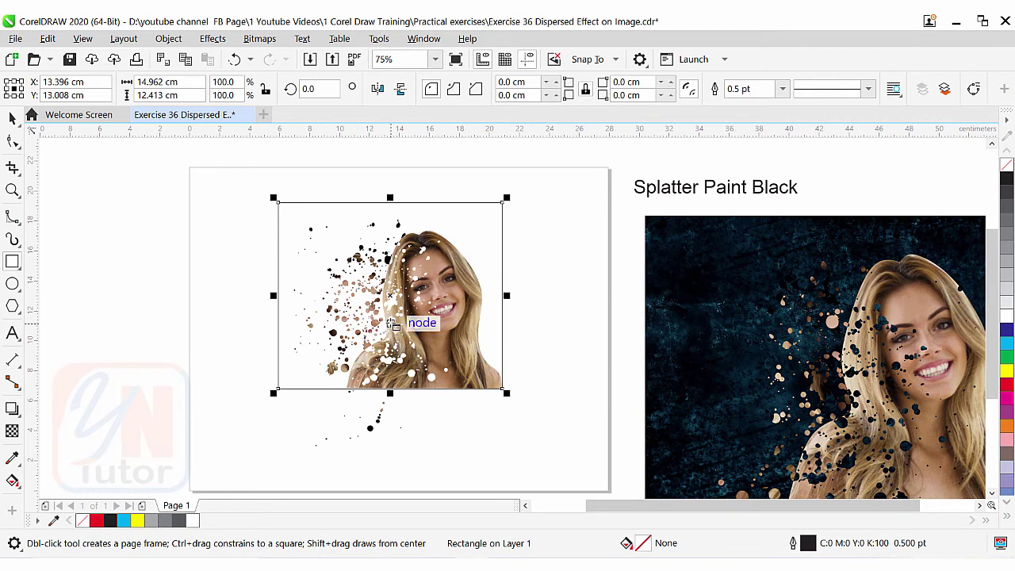
pyautogui.click(14, 119)
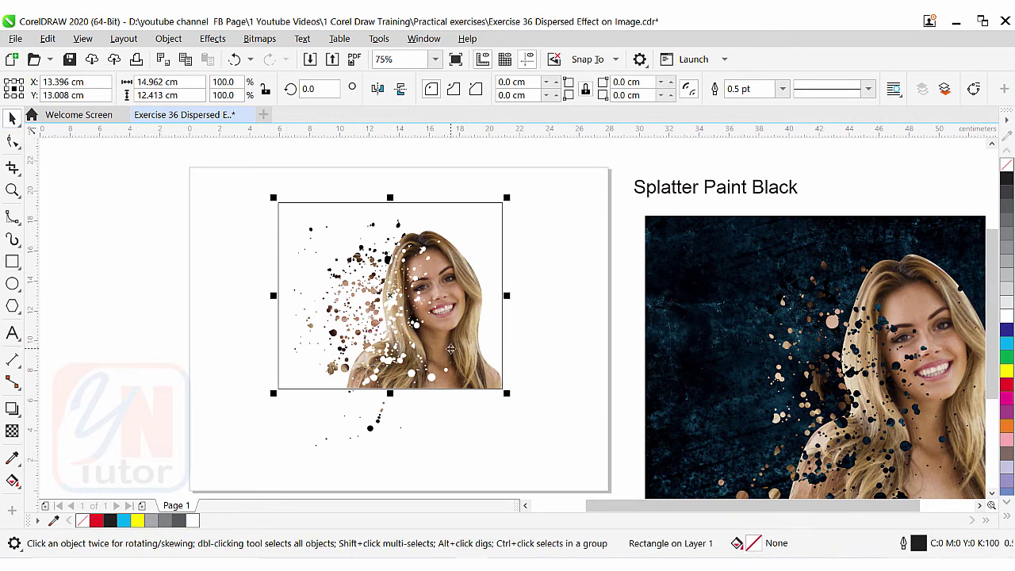
pyautogui.click(448, 346)
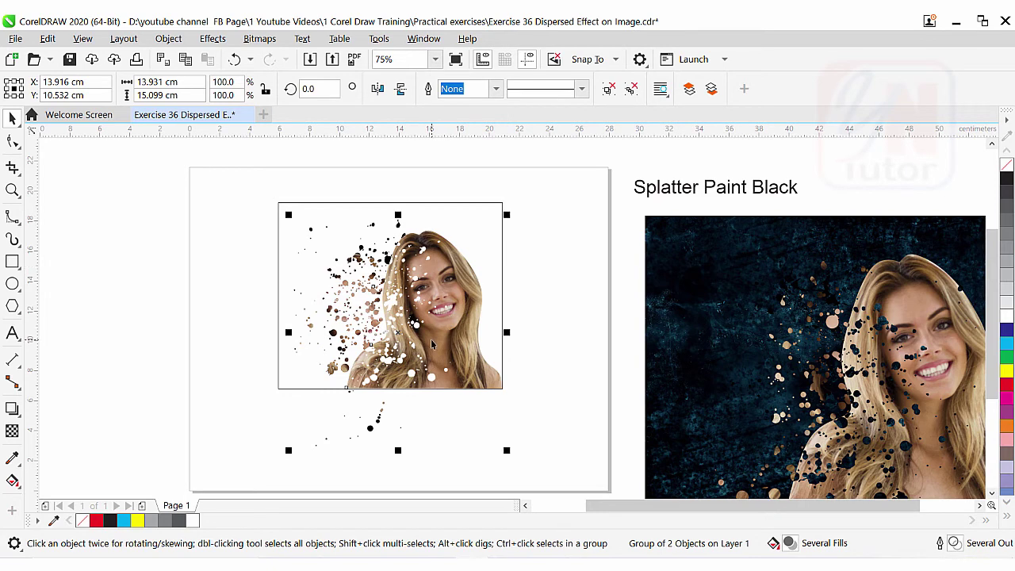
# - PowerClip the grouped portrait inside the rectangle frame
pyautogui.click(168, 38)
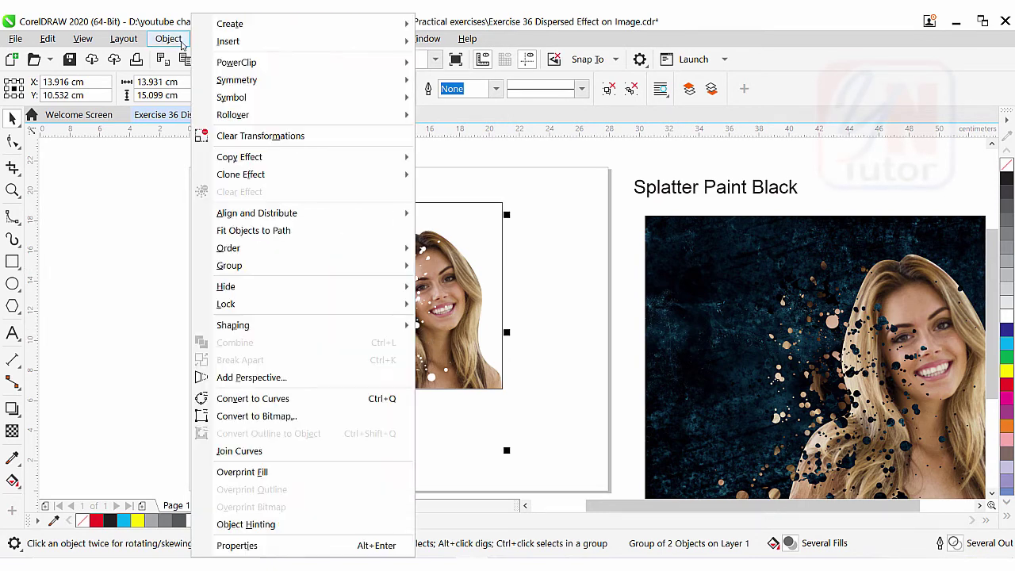
pyautogui.moveTo(245, 63)
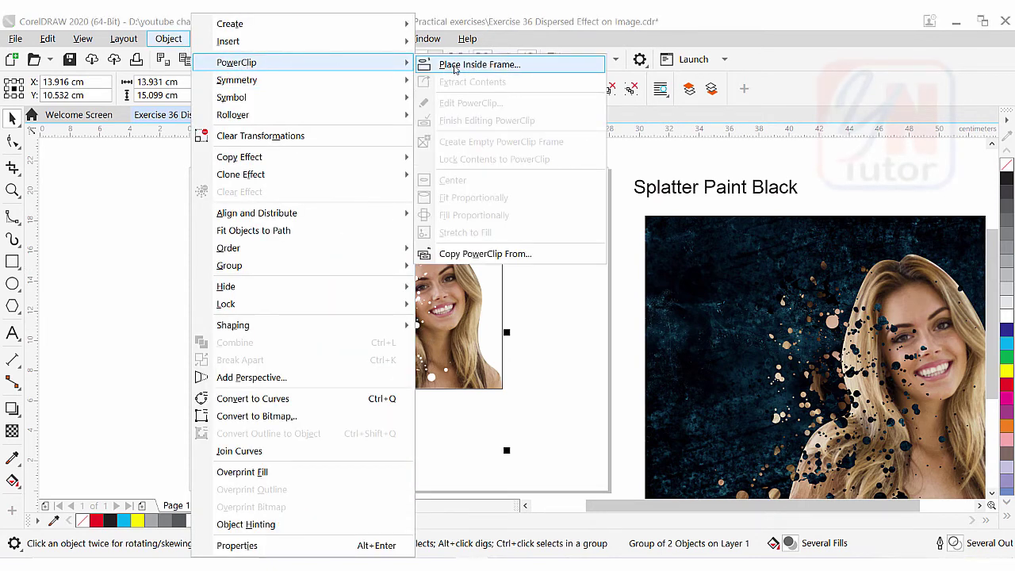
pyautogui.click(456, 65)
pyautogui.click(279, 205)
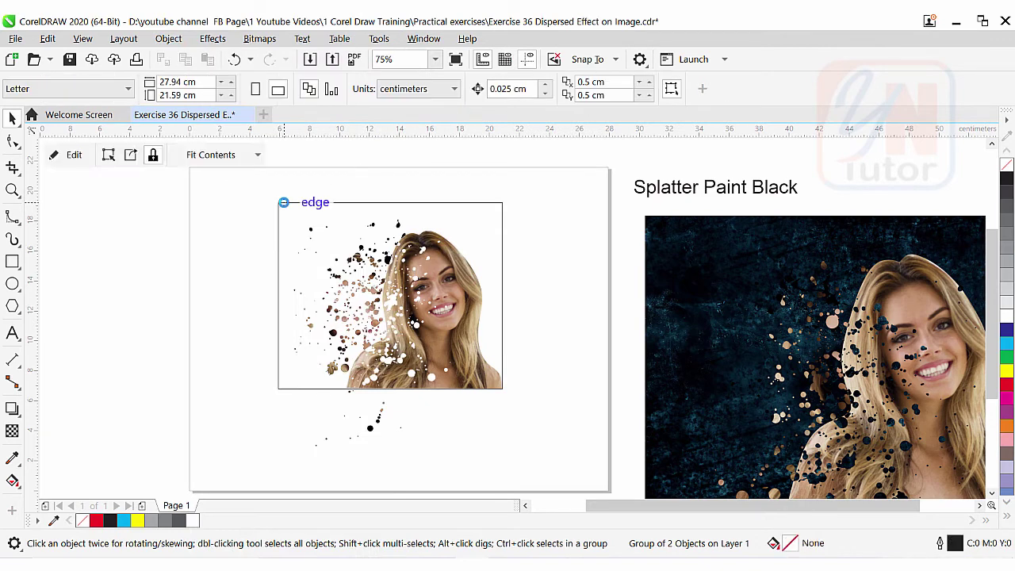
# - Remove the frame's outline by setting it to no color
pyautogui.click(279, 203)
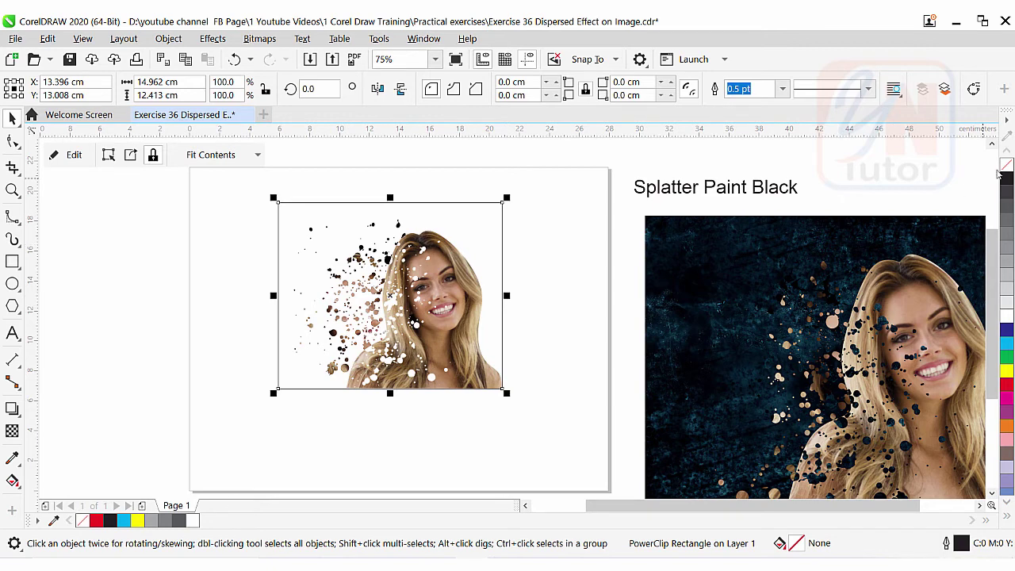
pyautogui.rightClick(1005, 165)
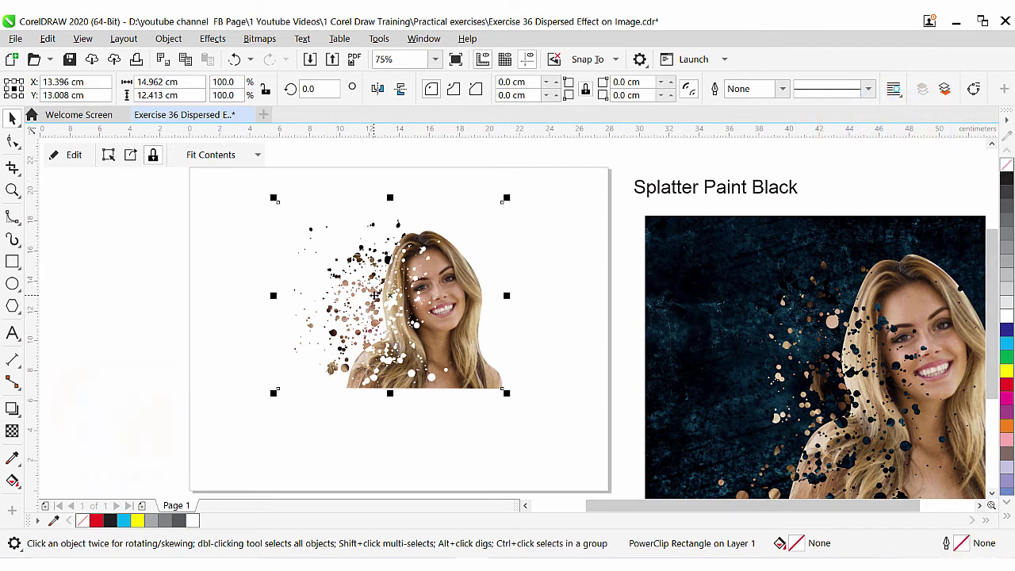
pyautogui.click(538, 272)
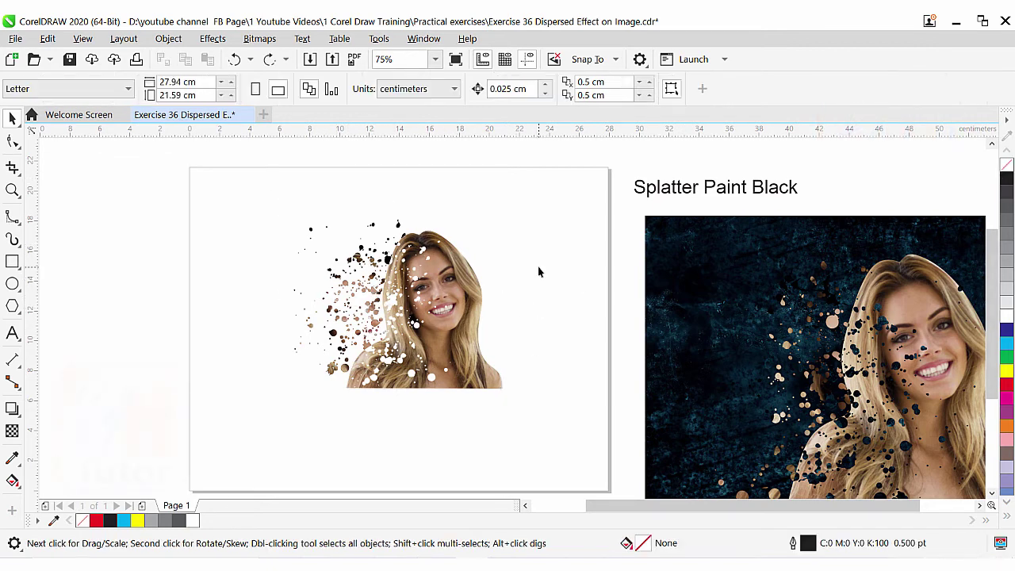
# - Drop the dark blue texture into the frame and scale the frame to 134.6% (20.144 × 16.712 cm)
pyautogui.click(670, 237)
pyautogui.moveTo(674, 227); pyautogui.dragTo(238, 199)
pyautogui.moveTo(505, 392); pyautogui.dragTo(587, 471)
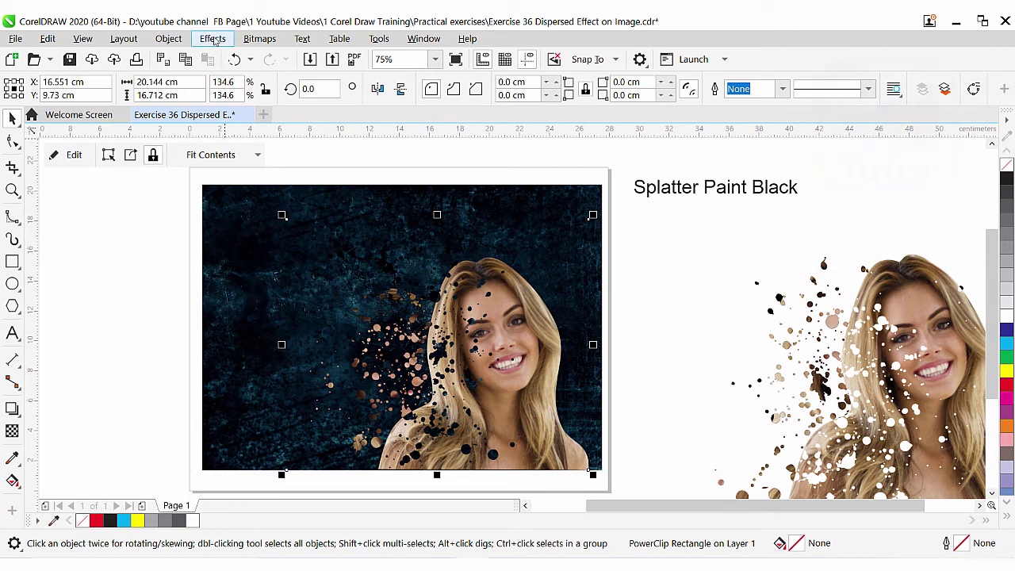
# - Lower the background bitmap's brightness to -45 in the Image Adjustment Lab
pyautogui.keyDown('ctrl'); pyautogui.click(219, 222); pyautogui.keyUp('ctrl')
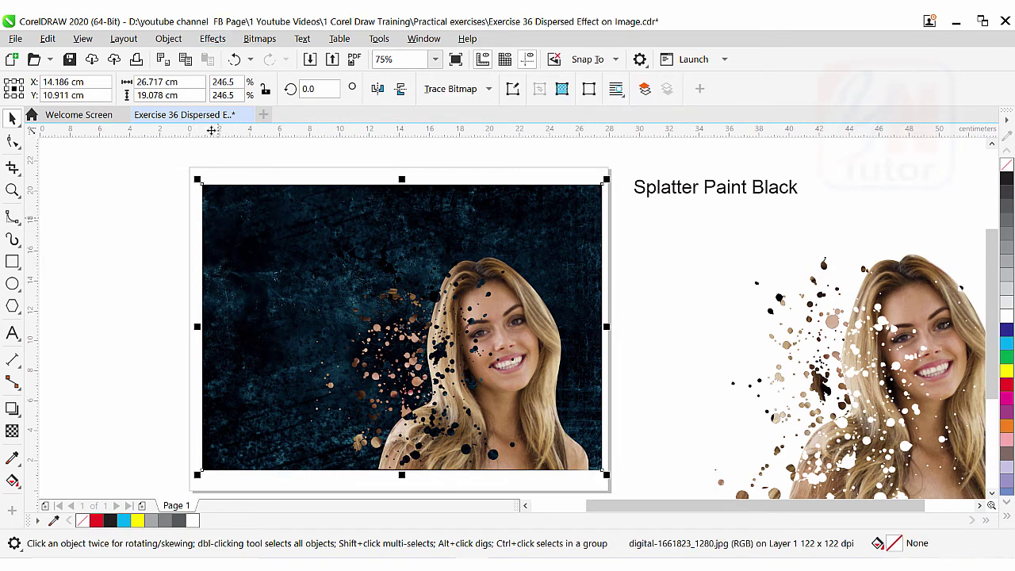
pyautogui.click(213, 38)
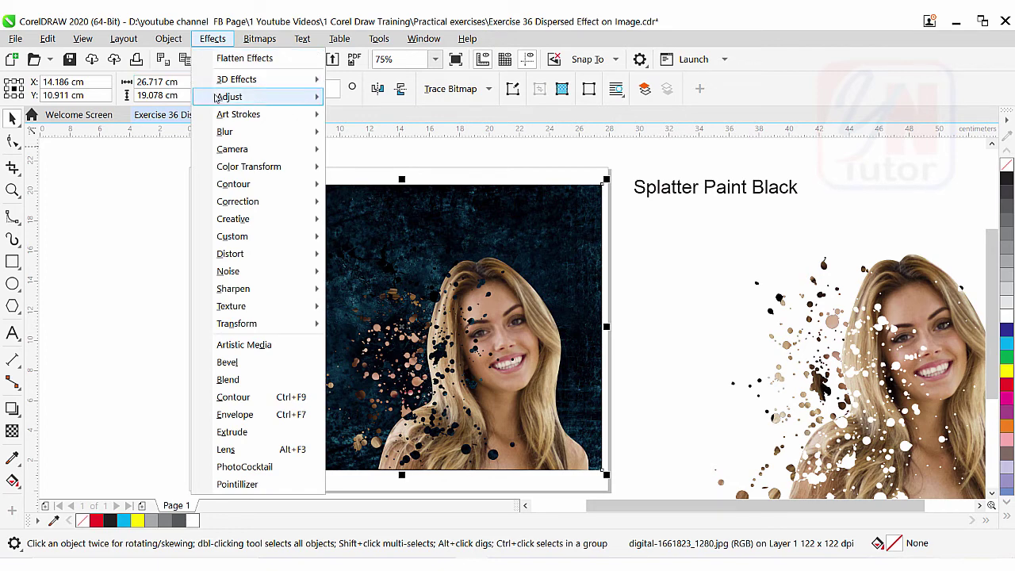
pyautogui.moveTo(219, 97)
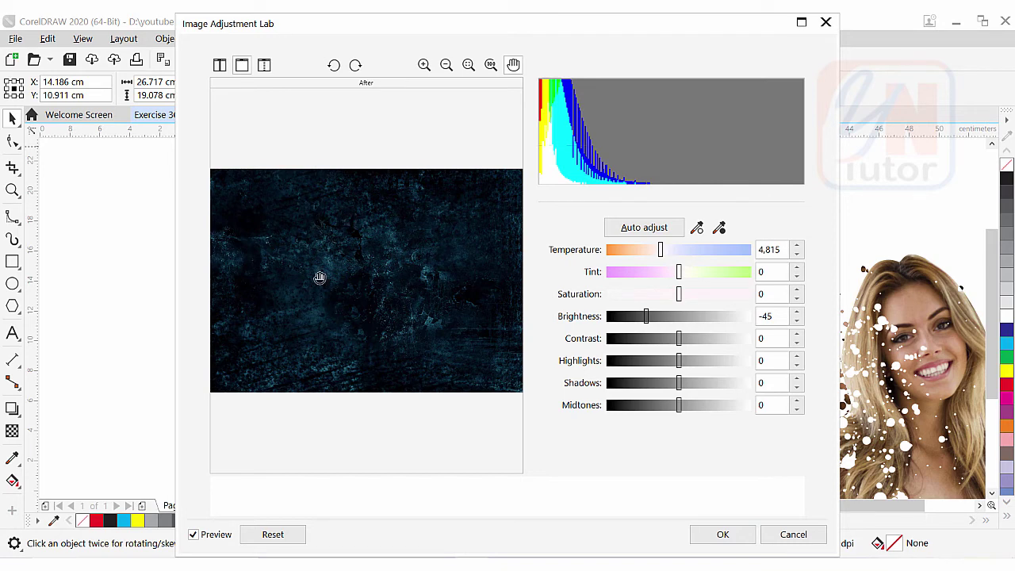
pyautogui.click(791, 535)
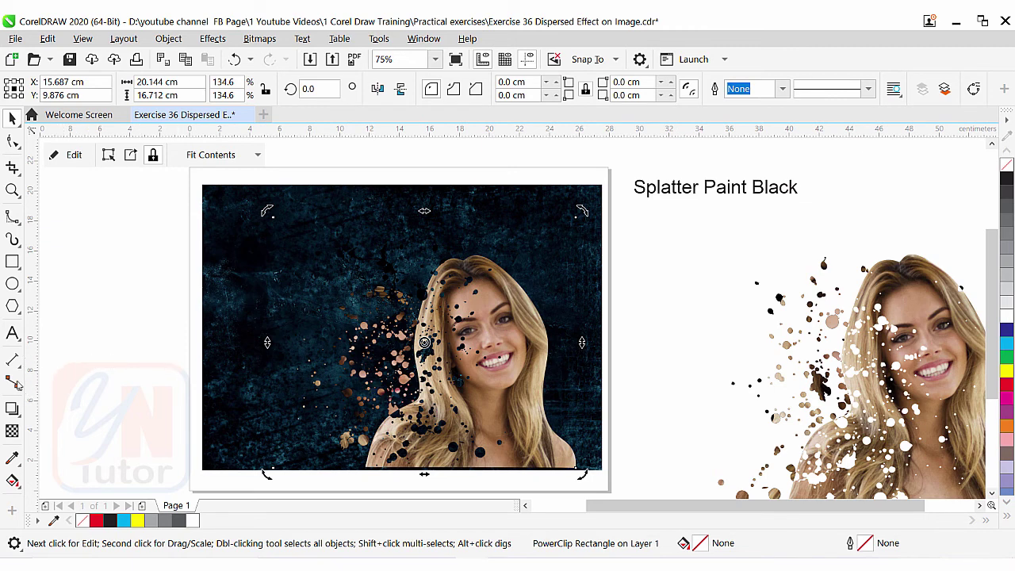
pyautogui.click(13, 306)
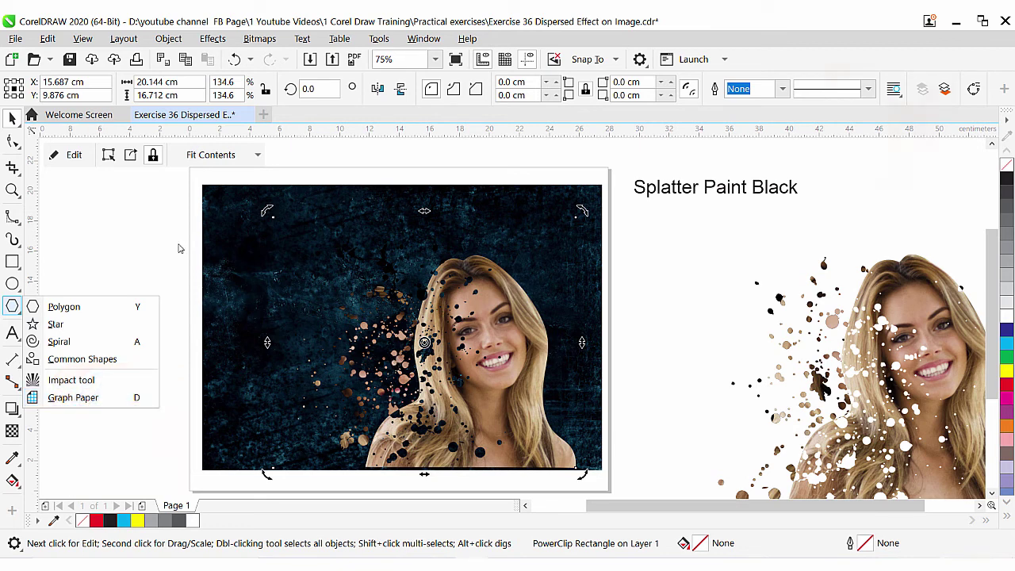
pyautogui.press('Escape')
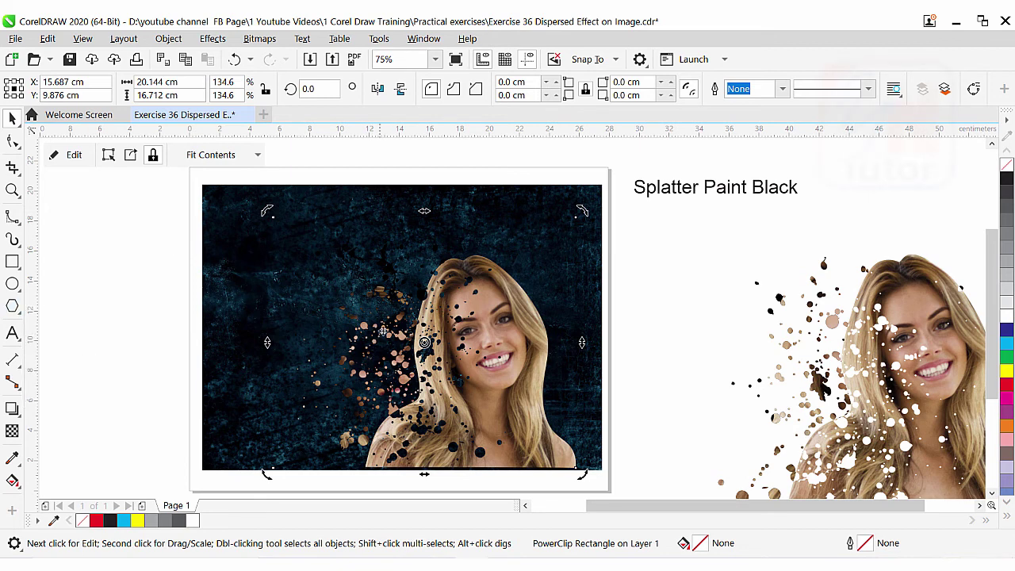